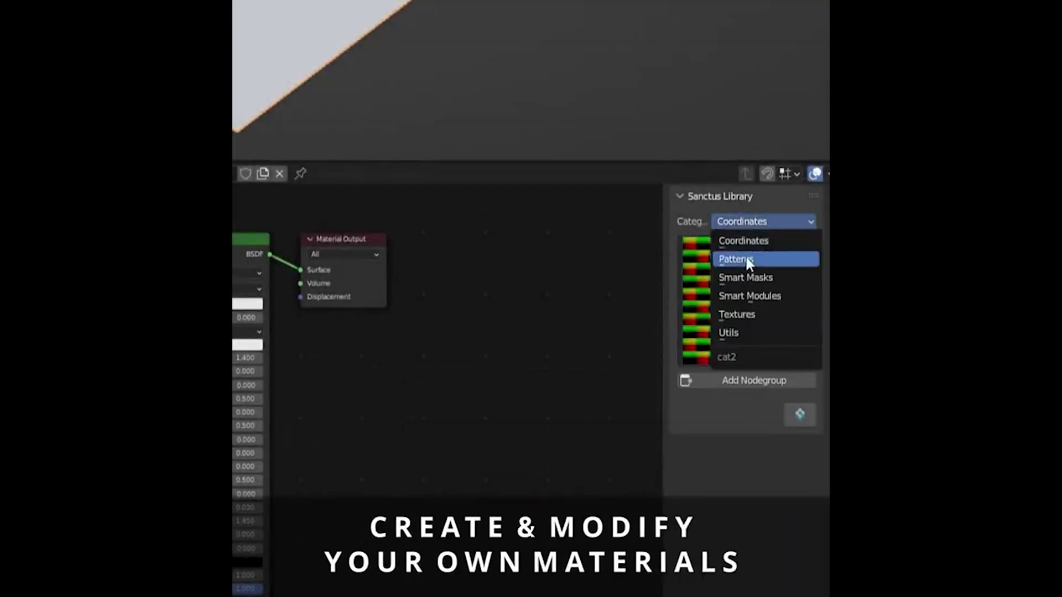
Browse the Sanctus Library node groups by switching to the Patterns category and to Textures.
left_click(745, 257)
left_click(747, 221)
left_click(739, 315)
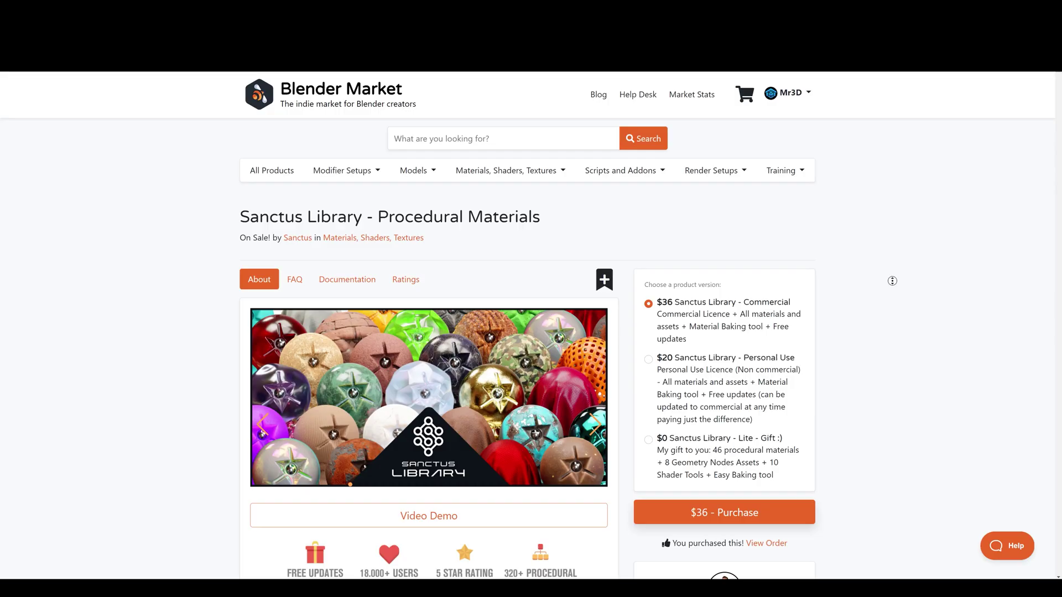
Look through the Sanctus Library product page on Blender Market, covering the Smart Materials, Metals and Synthetics sections.
scroll(903, 326, "down", 10)
scroll(904, 326, "down", 15)
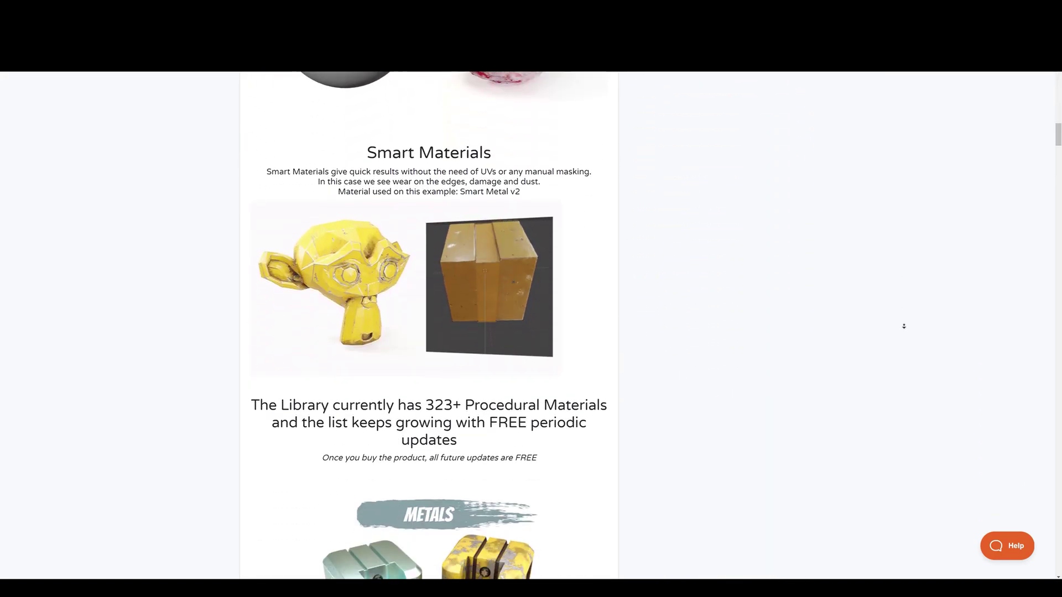
scroll(904, 326, "down", 15)
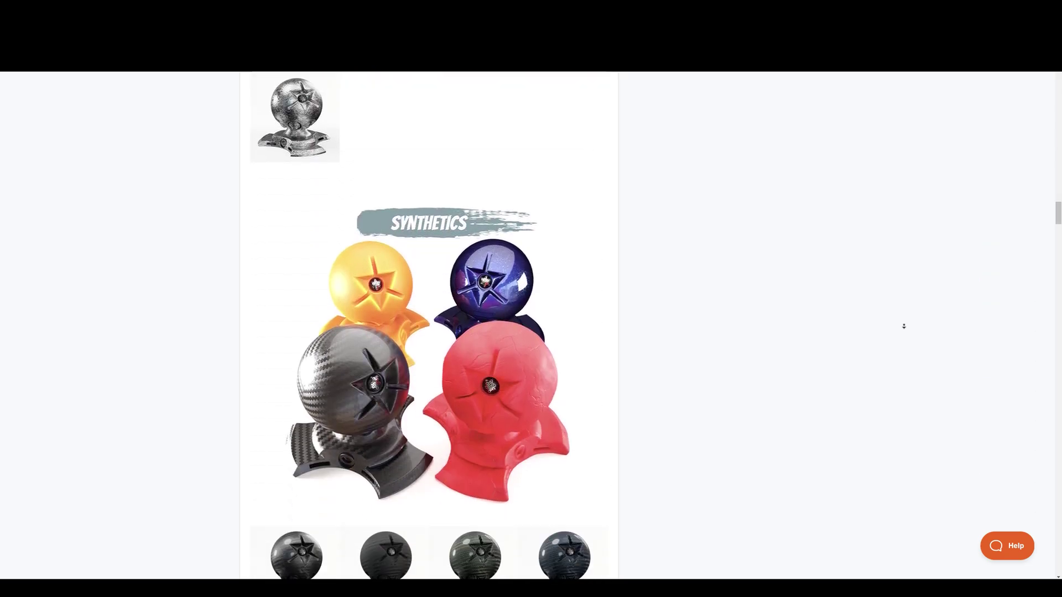
scroll(945, 316, "down", 20)
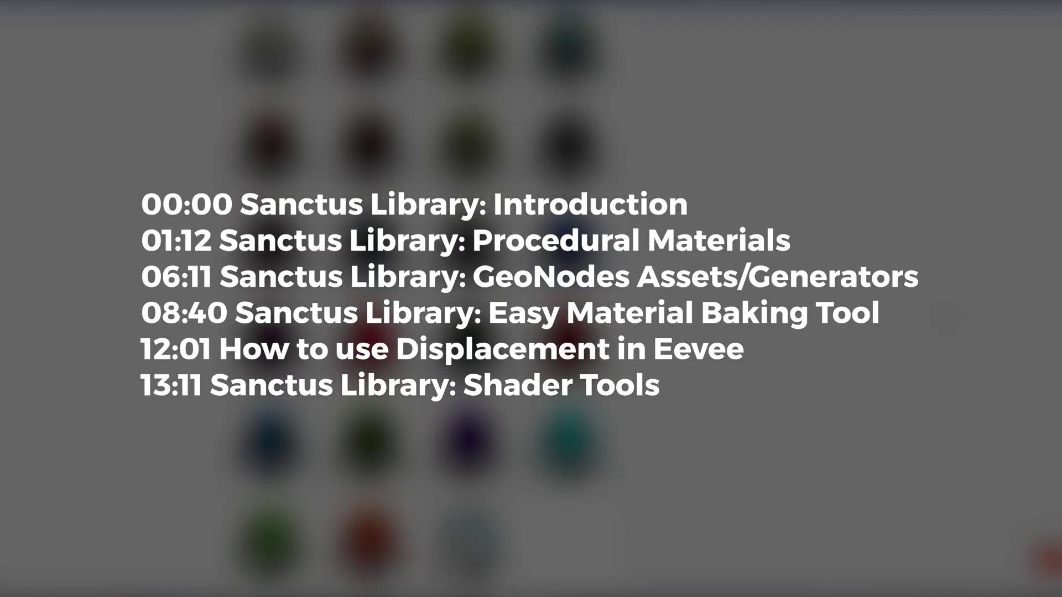
scroll(945, 316, "down", 20)
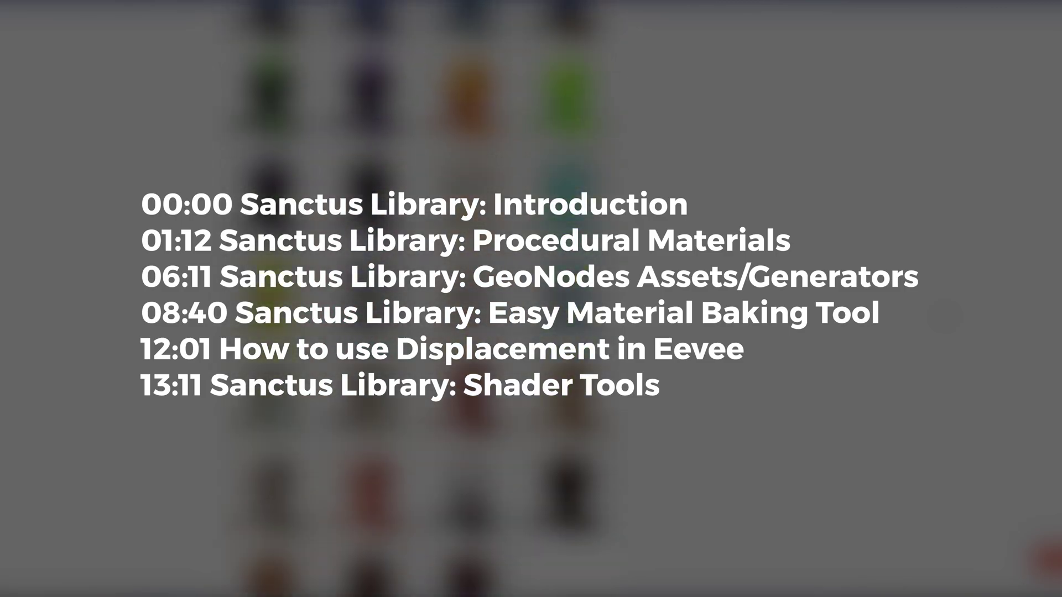
scroll(944, 310, "down", 5)
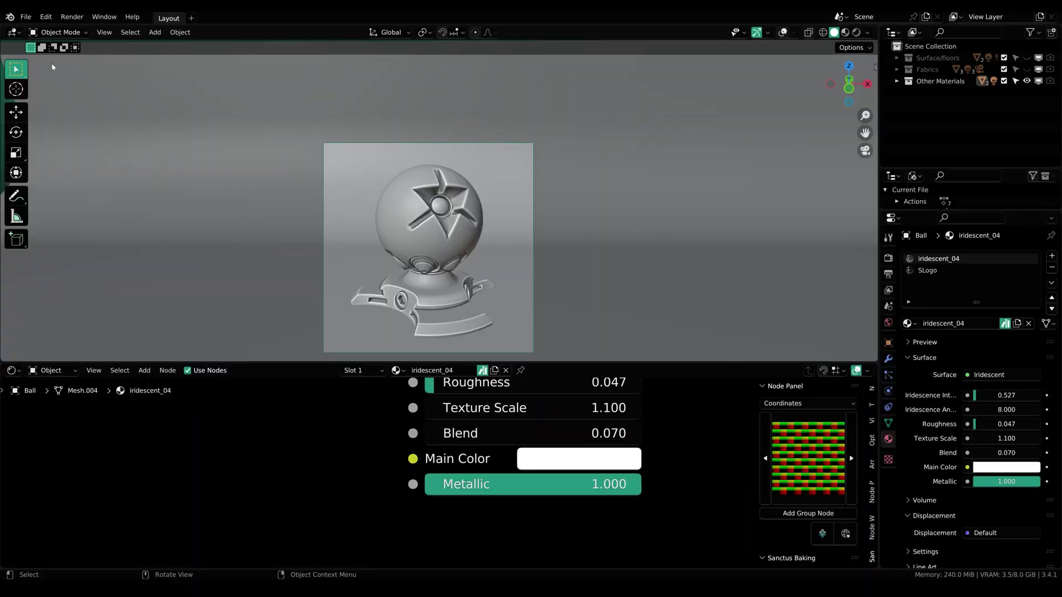
left_click(53, 19)
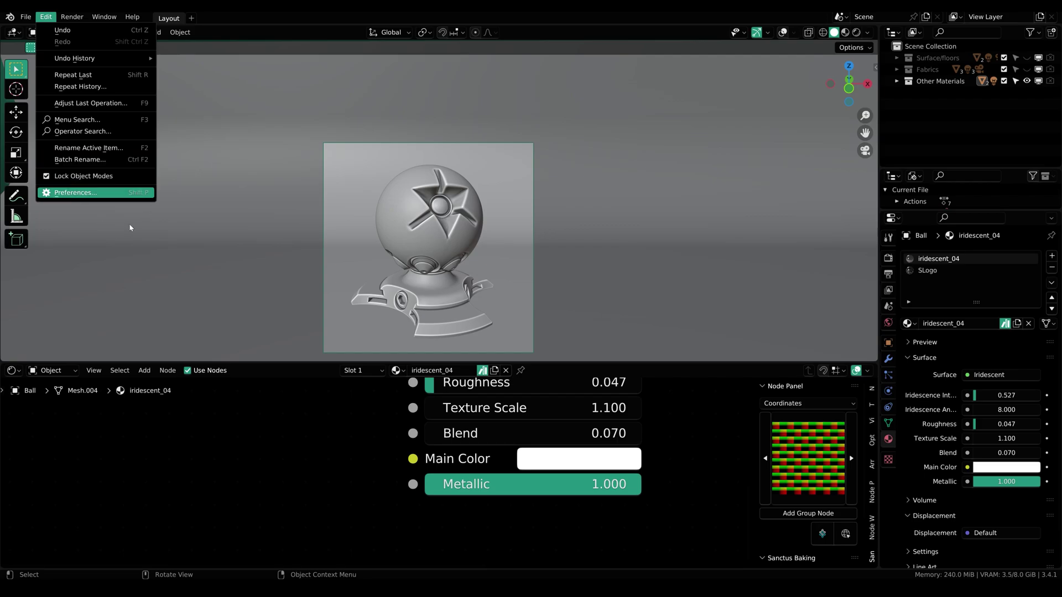
left_click(81, 197)
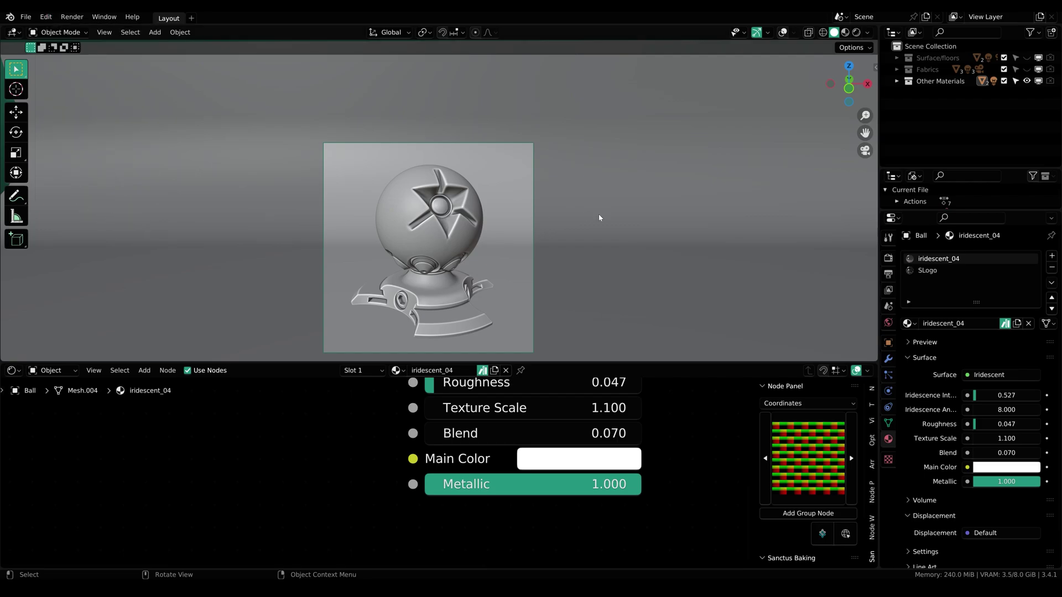
Show the Sanctus Library in the 3D viewport's sidebar and widen the sidebar slightly.
key("n")
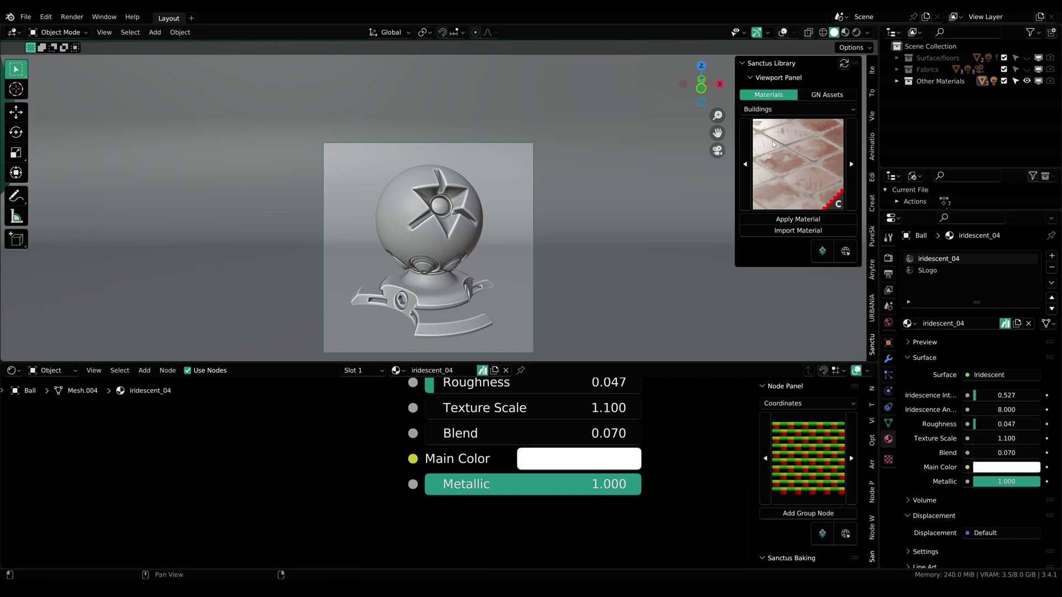
left_click_drag(736, 93, 717, 94)
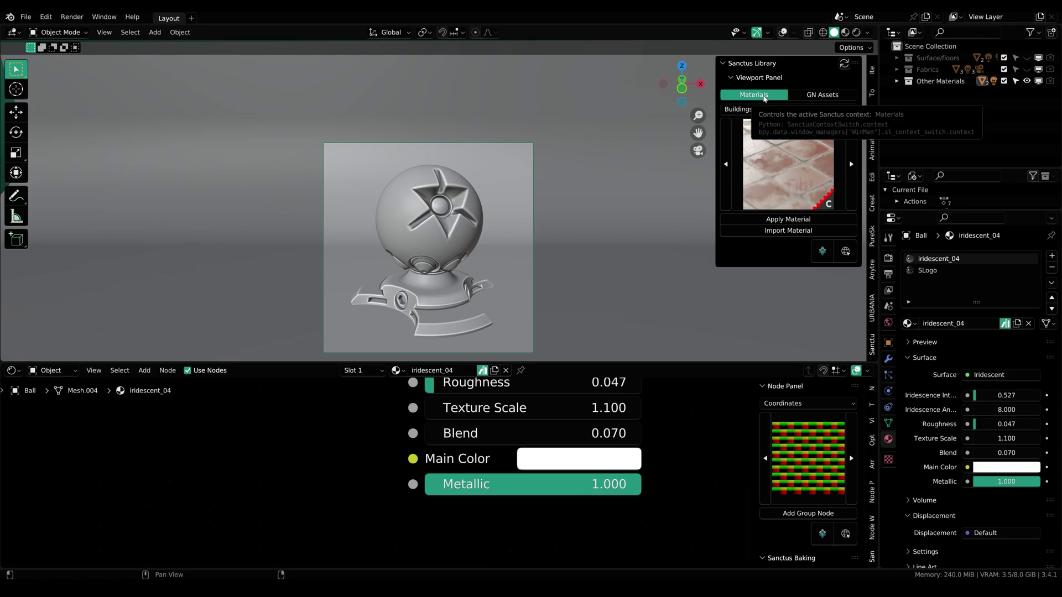
Look over the library's GN Assets section and the list of material categories in its Materials section.
left_click(811, 96)
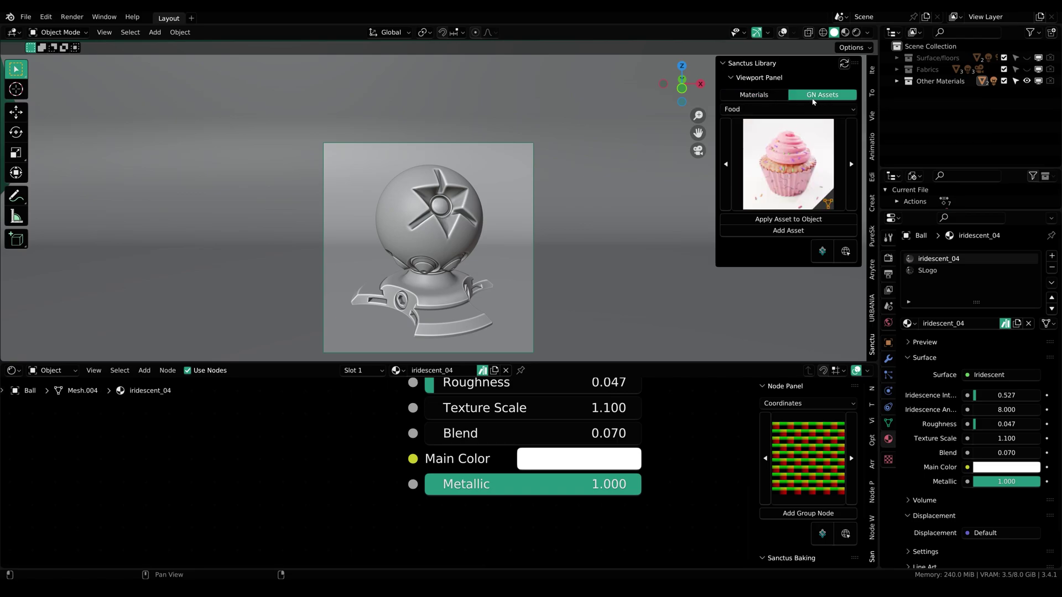
left_click(772, 96)
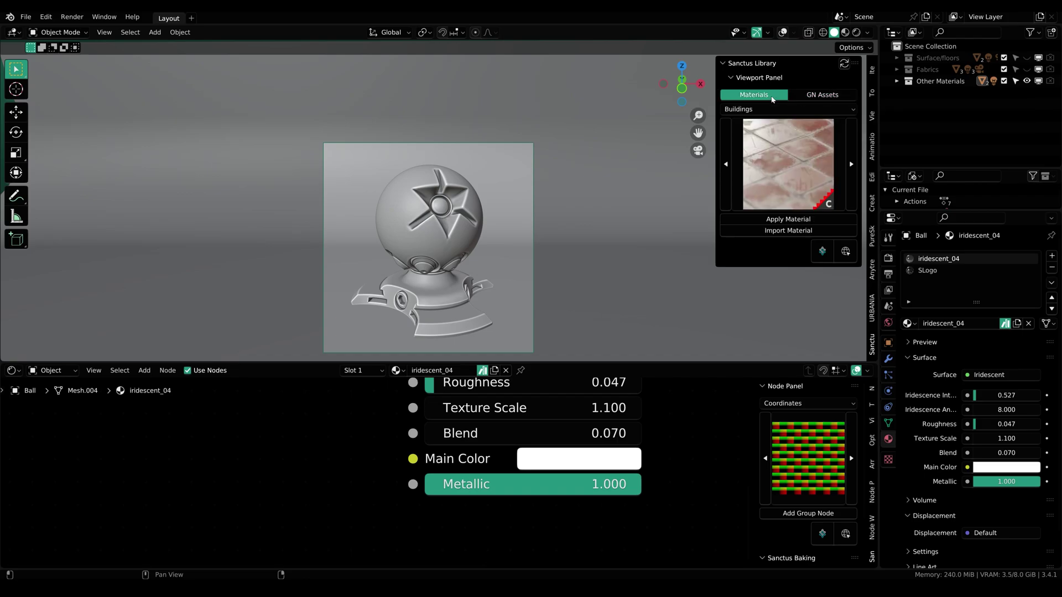
left_click(749, 109)
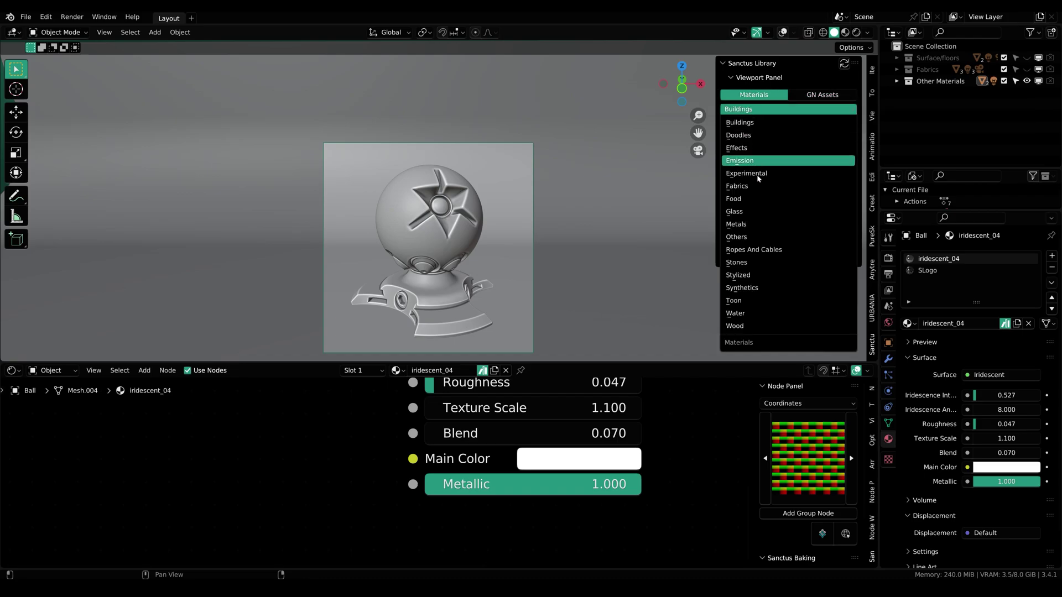
left_click(762, 113)
left_click(766, 113)
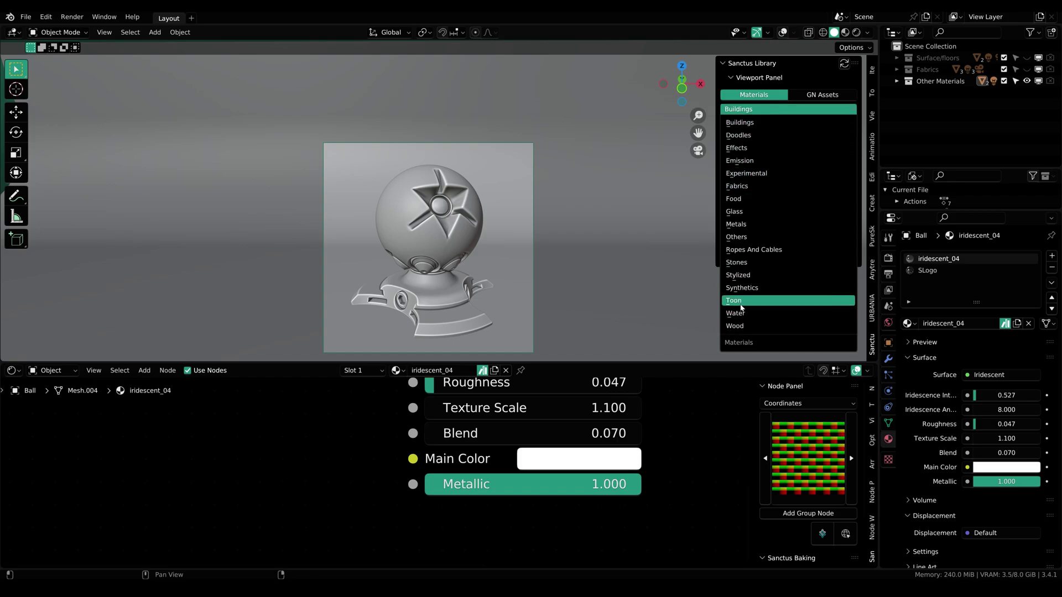
left_click(785, 264)
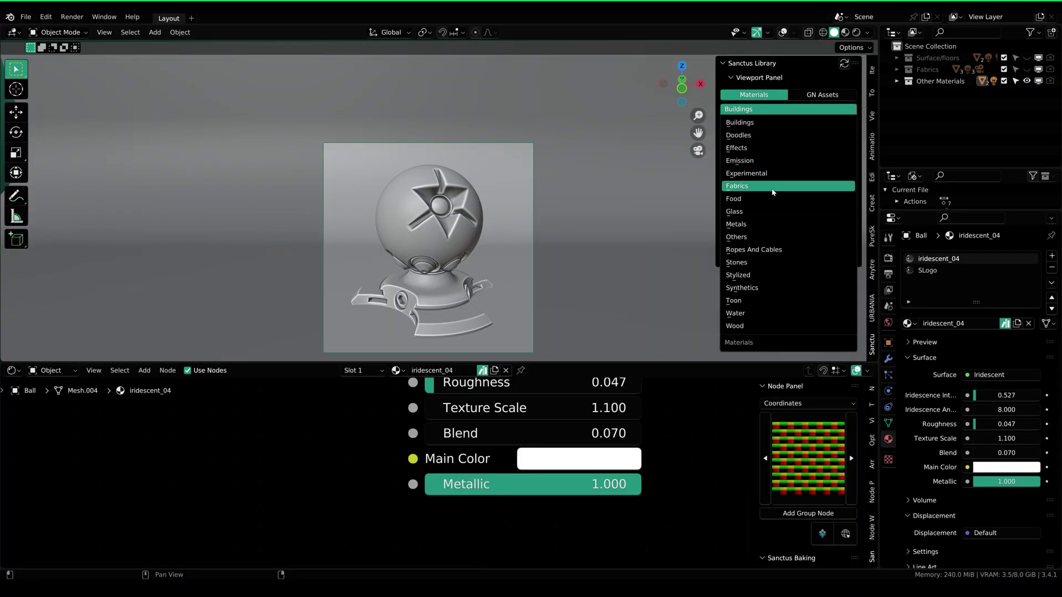
Turn on the viewport overlays and apply the Rusty Metal 01 material from the Metals category to the ball.
left_click(737, 226)
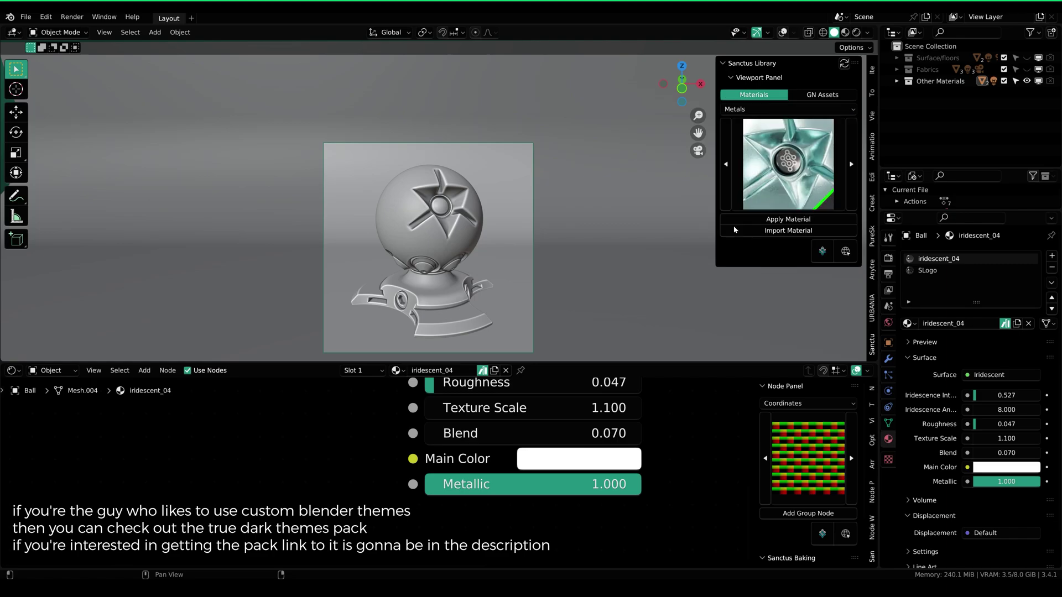
left_click(763, 185)
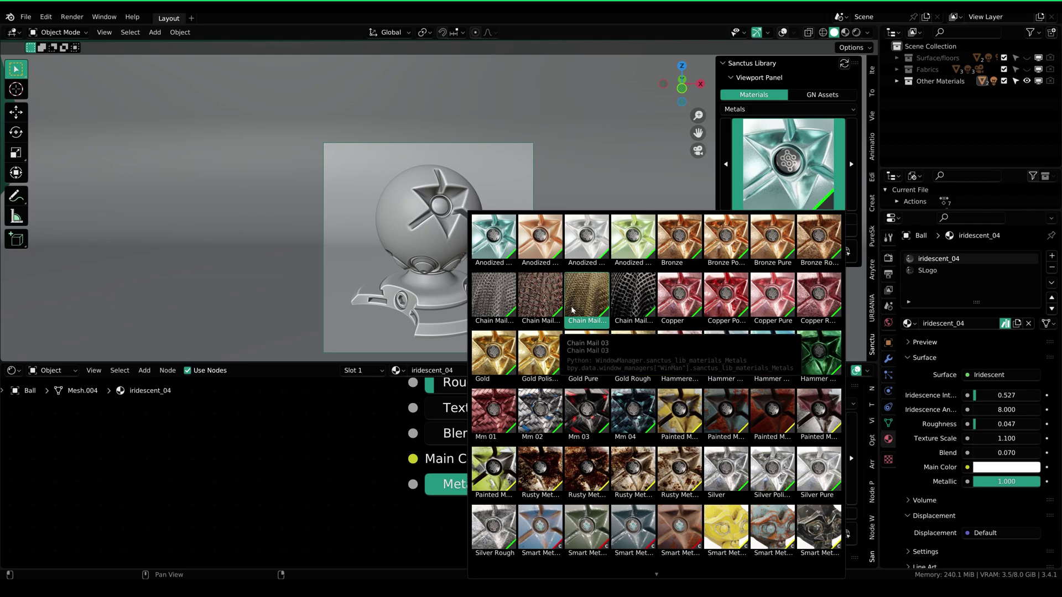
scroll(633, 531, "down", 1)
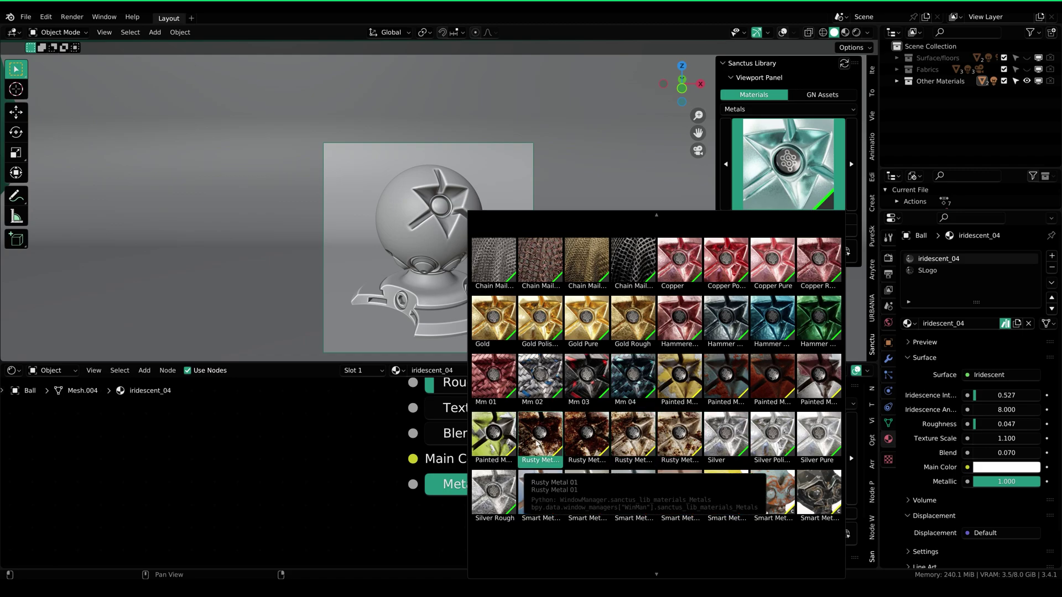
left_click(537, 443)
key("shift+alt+z")
left_click(785, 220)
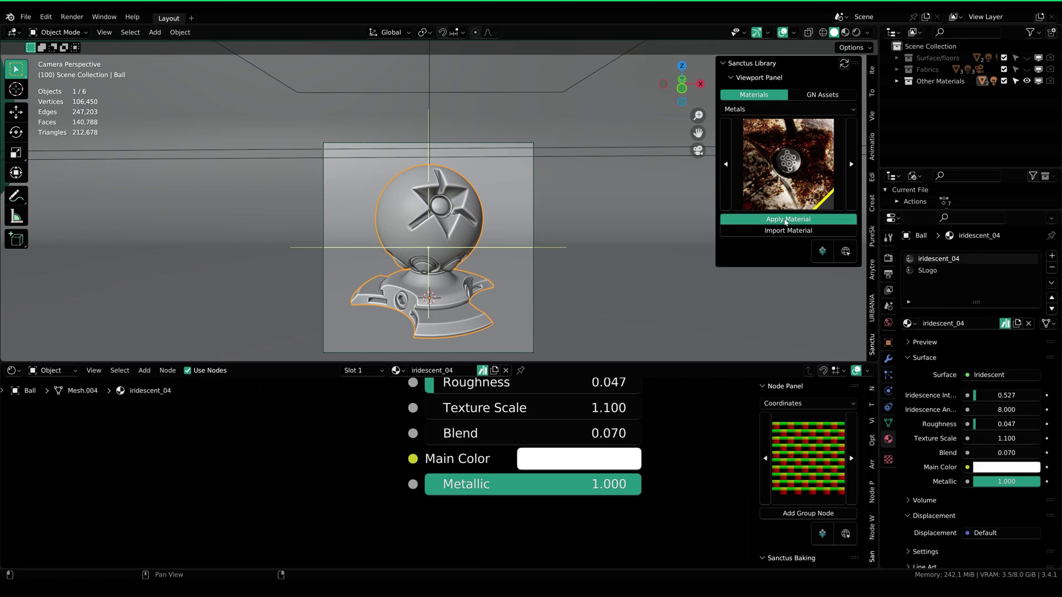
Switch the 3D viewport to rendered shading and enlarge it so the camera view of the ball fills it.
left_click(857, 33)
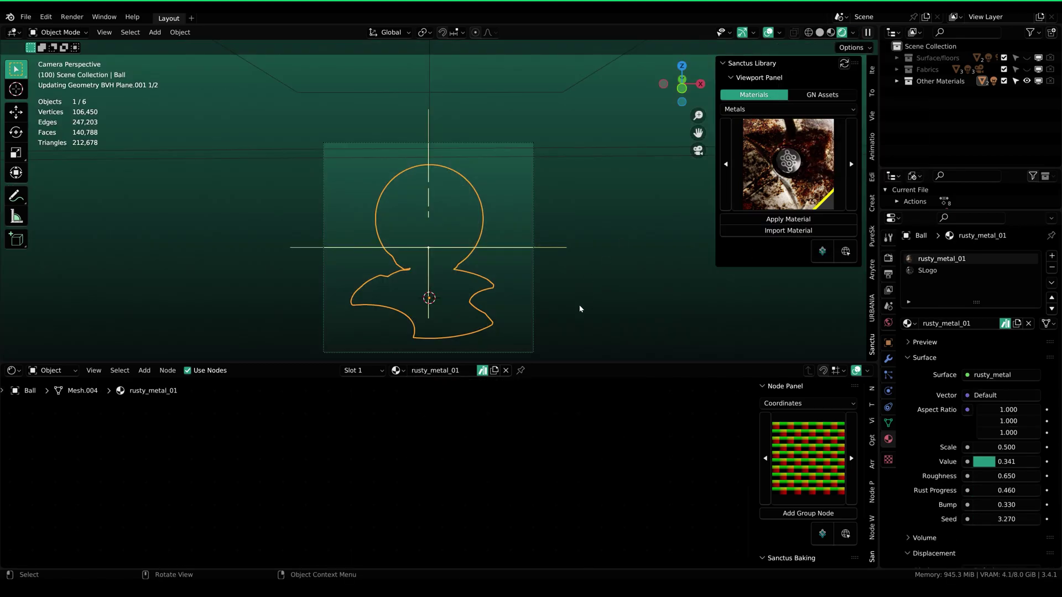
left_click_drag(564, 362, 575, 555)
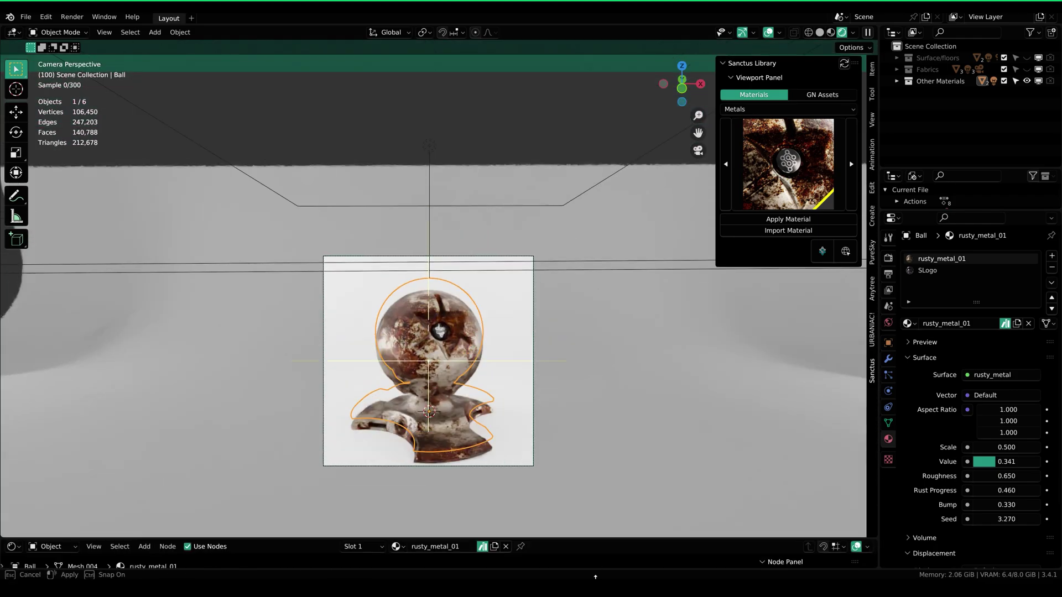
key("Home")
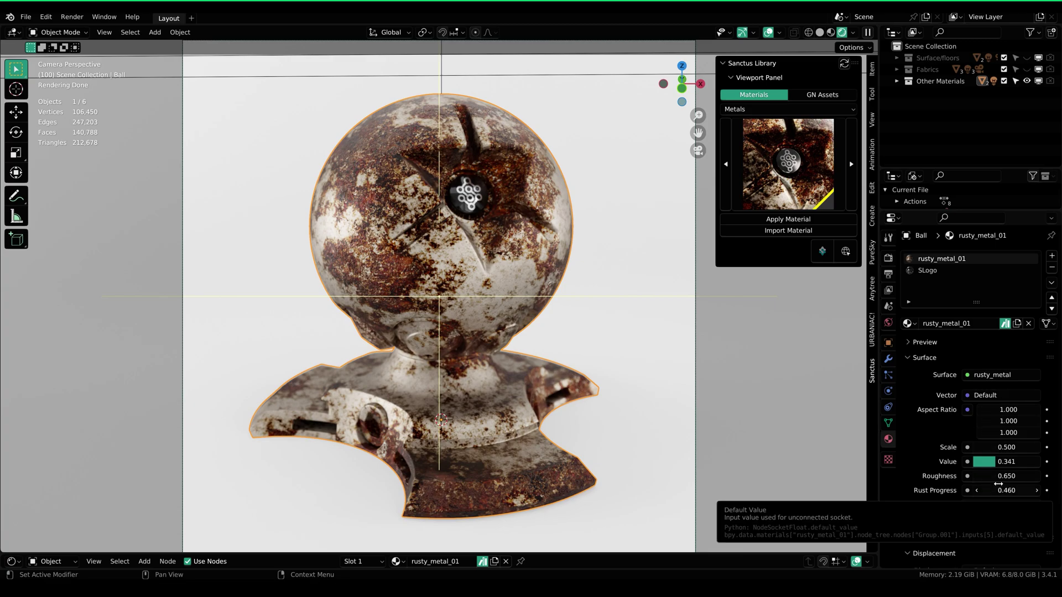
Set the rusty metal material's Roughness to 0.050 and Rust Progress to 0.000.
left_click_drag(997, 476, 971, 491)
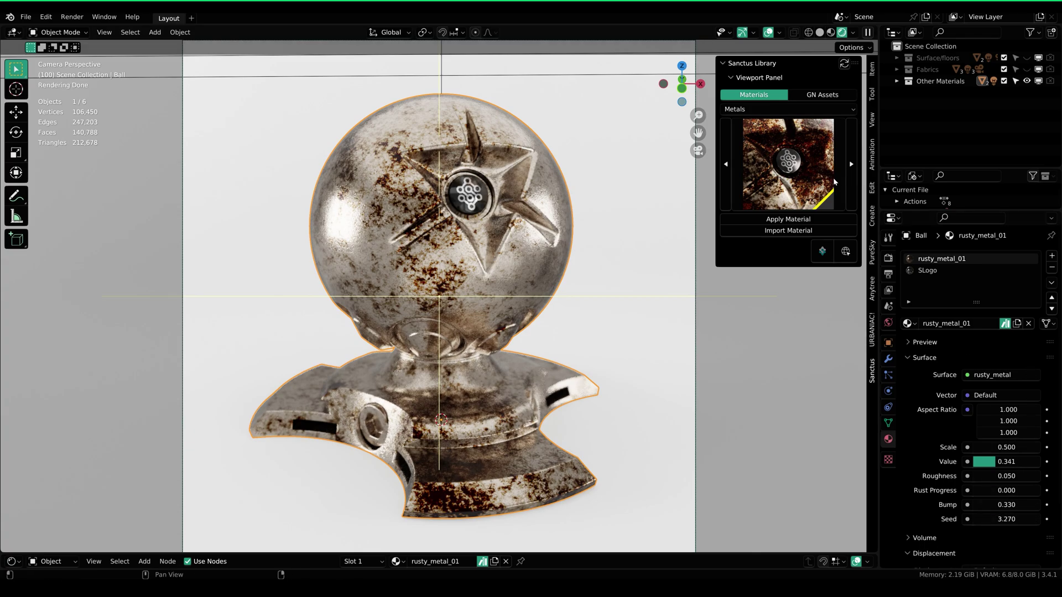
Replace the ball's material with the yellow Painted Metal 01 from the Metals category.
left_click(794, 195)
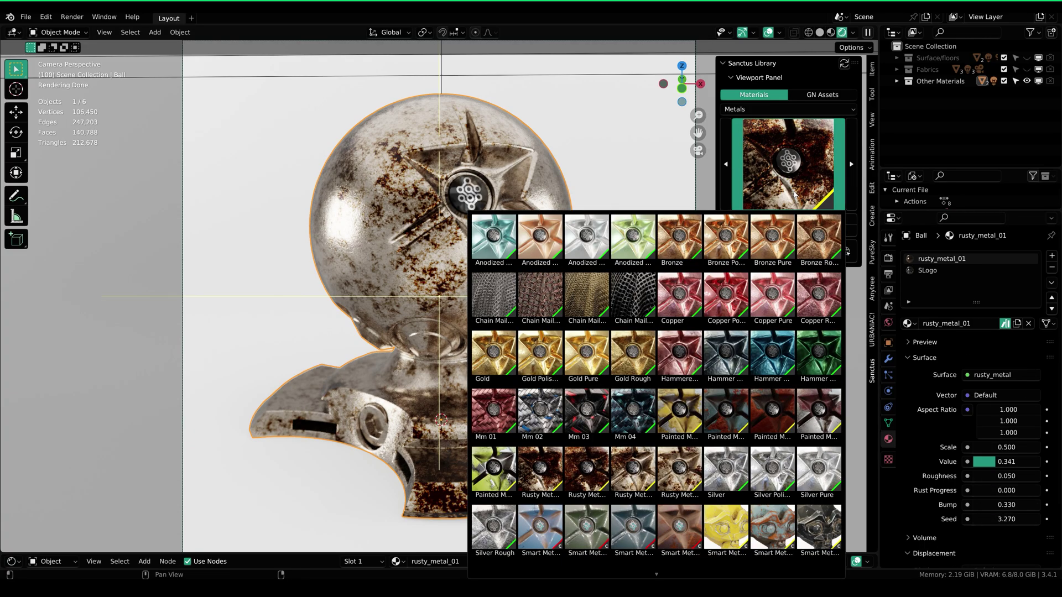
left_click(679, 424)
left_click(727, 231)
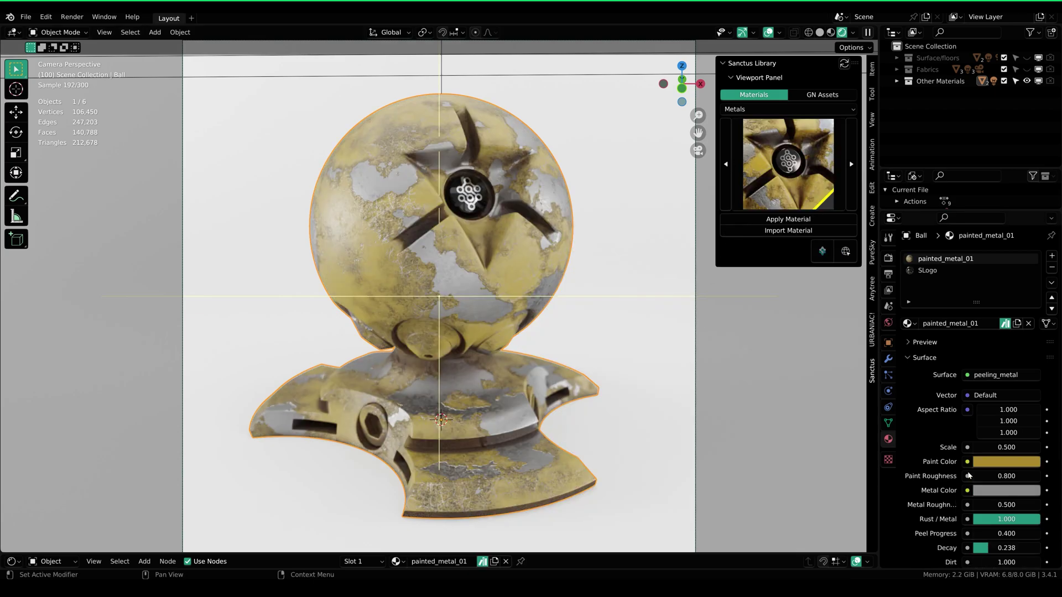
Change the Paint Color to green with hue 0.335, saturation 1.000 and value 0.405, and darken the Metal Color to dark grey.
scroll(968, 475, "down", 4)
left_click(996, 384)
left_click(942, 239)
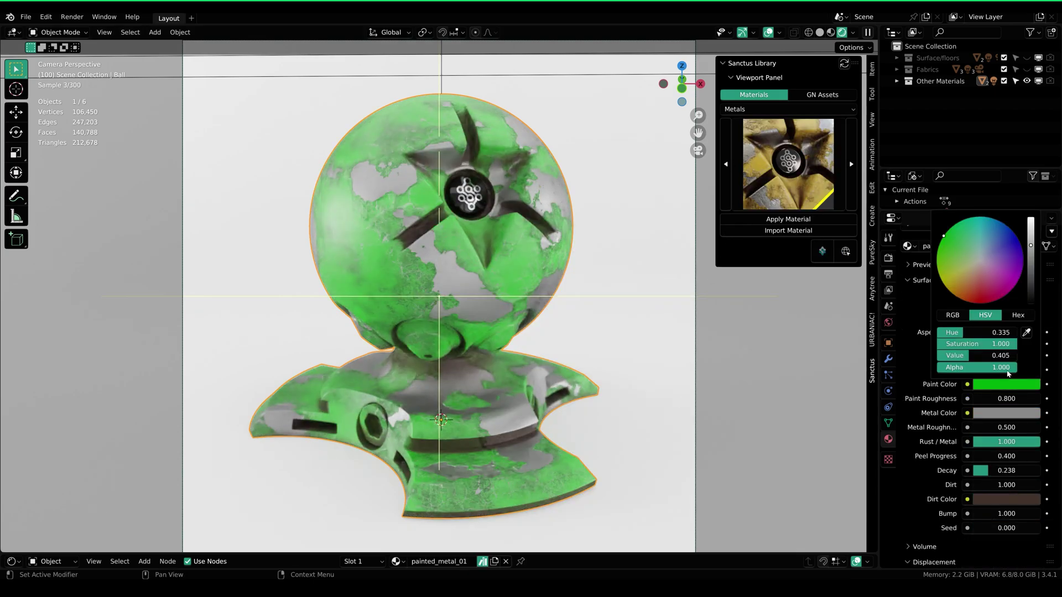
left_click(1000, 413)
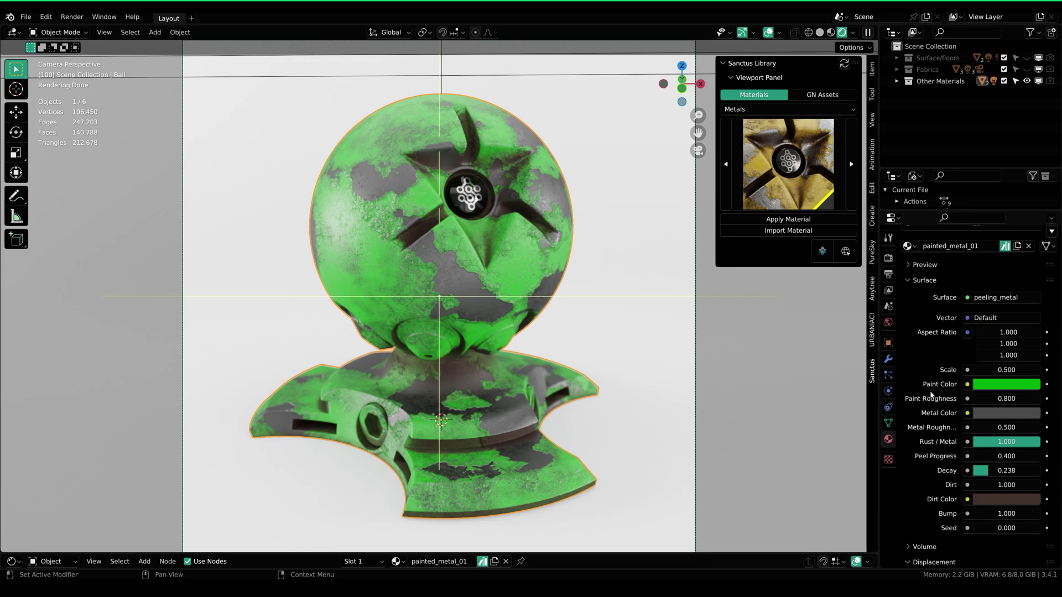
scroll(933, 394, "up", 1)
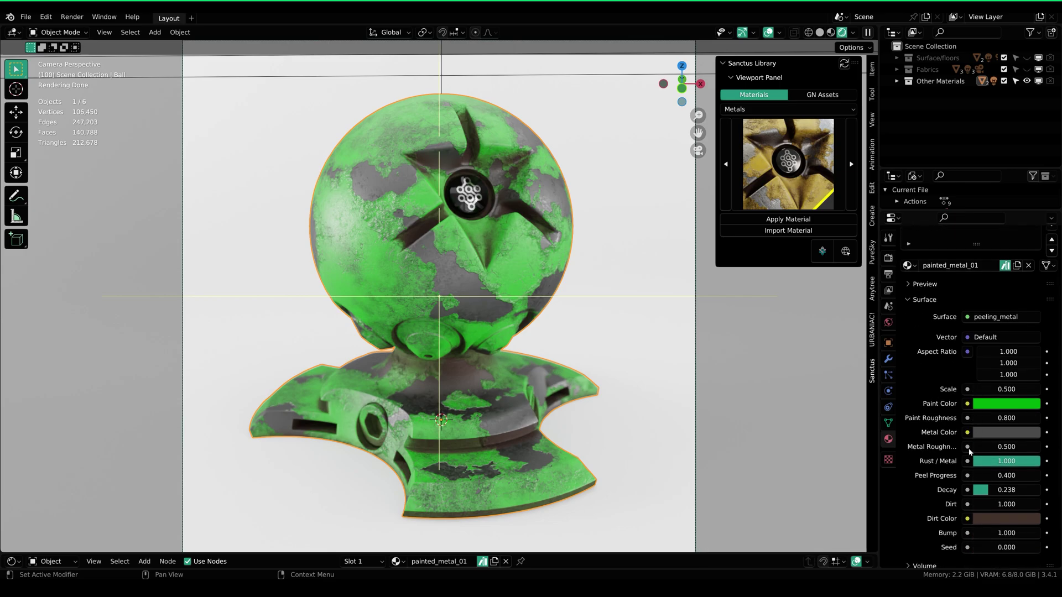
Apply the Carbon Fiber 02 material from the Synthetics category to the ball.
left_click(761, 109)
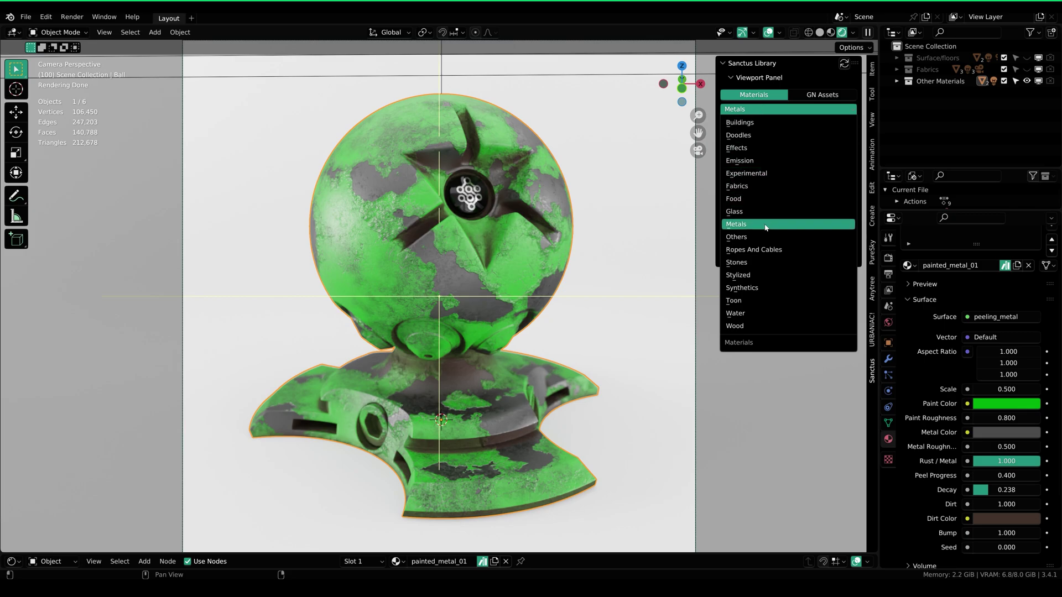
left_click(757, 289)
left_click(761, 190)
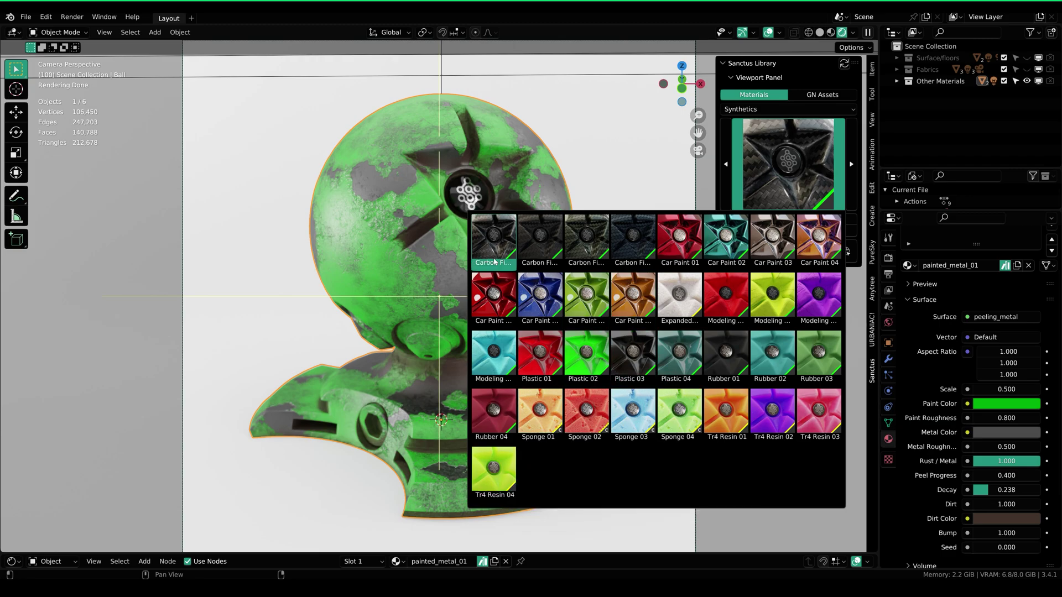
left_click(540, 243)
left_click(766, 221)
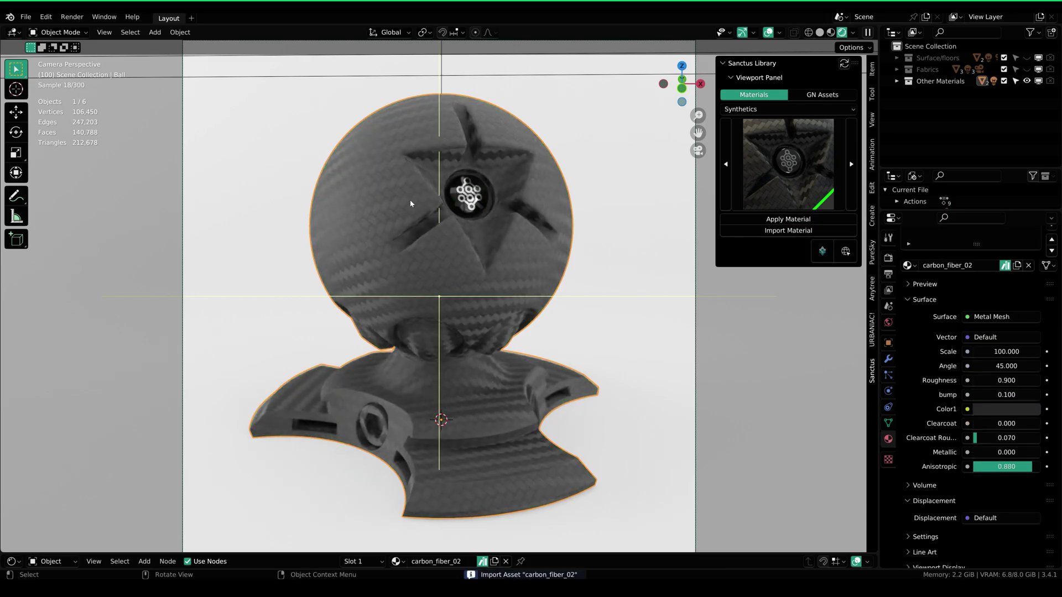
Replace the ball's material with the glossier Carbon Fiber 01 from the same category.
left_click(799, 191)
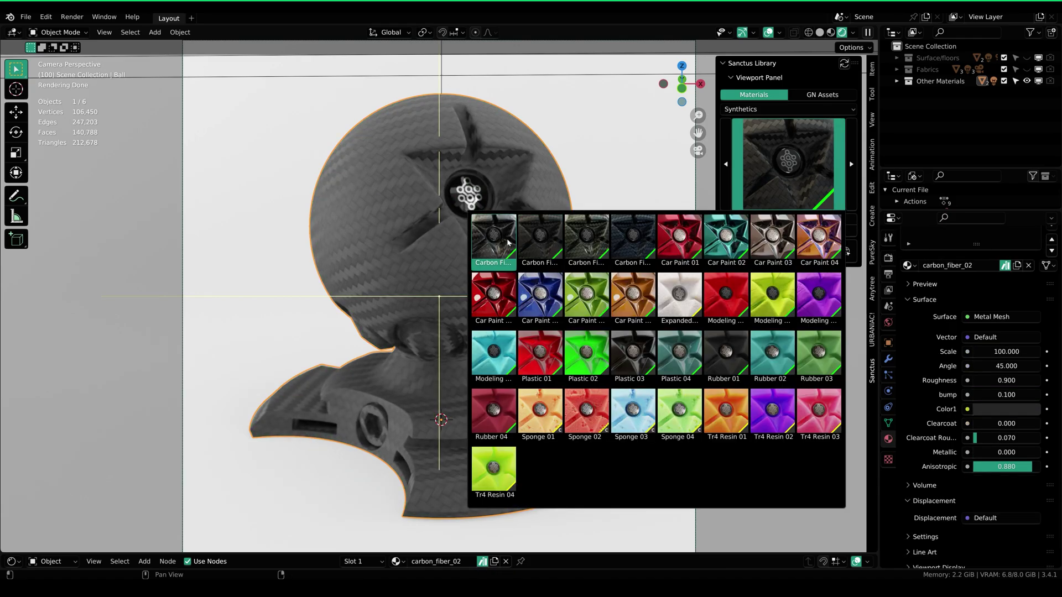
left_click(494, 242)
left_click(791, 225)
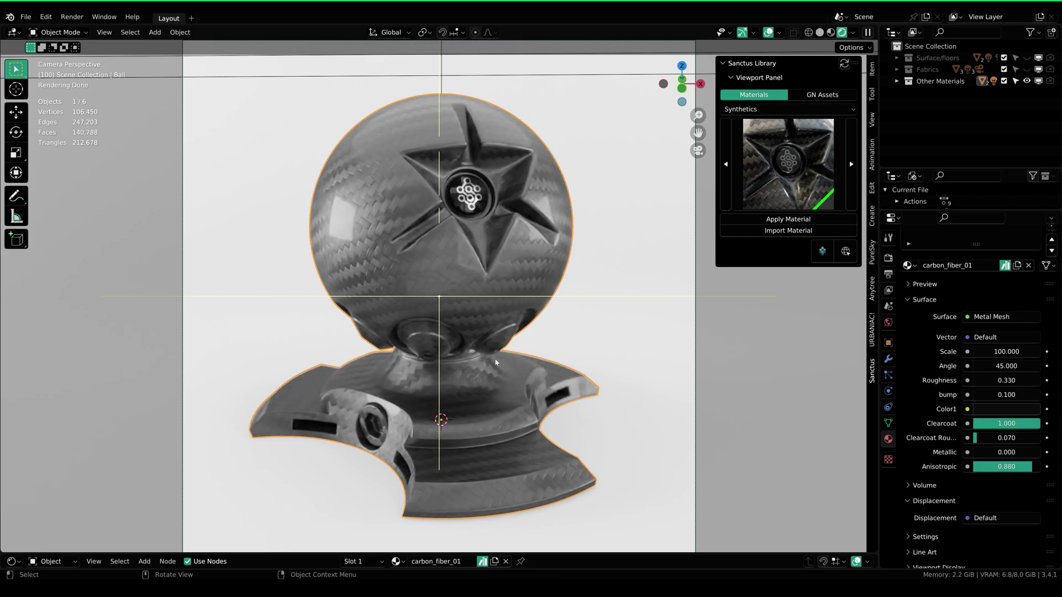
Enlarge the Shader Editor, hide its sidebar and examine the carbon fiber's Metal Mesh node groups for the Cycles and Eevee outputs.
left_click_drag(571, 552, 571, 183)
key("n")
scroll(464, 408, "down", 5)
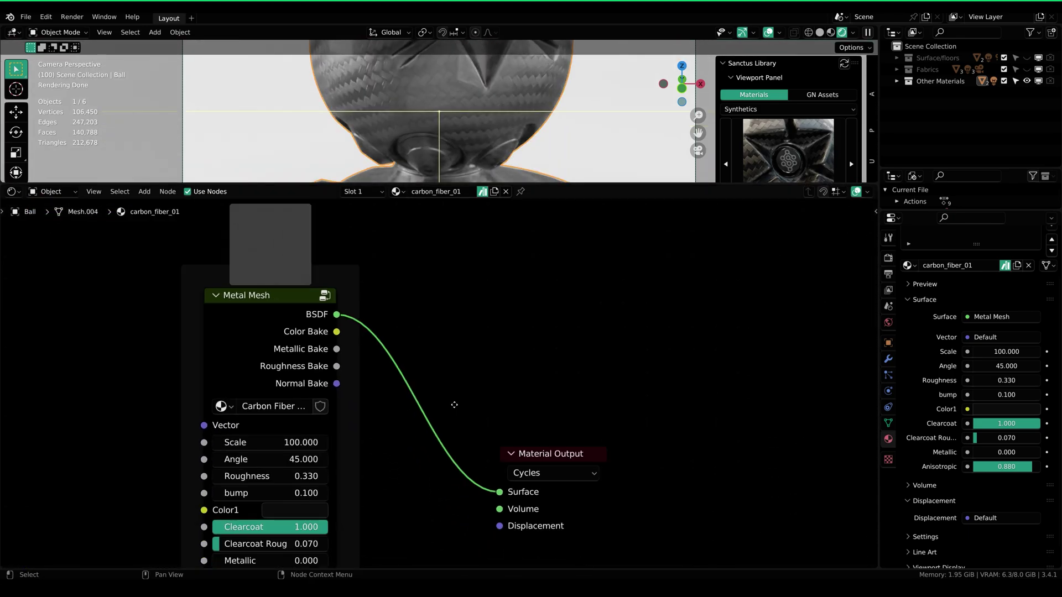
middle_click_drag(450, 408, 553, 377)
scroll(353, 322, "down", 6)
middle_click_drag(352, 356, 422, 276)
middle_click_drag(408, 385, 427, 419)
left_click_drag(431, 283, 411, 245)
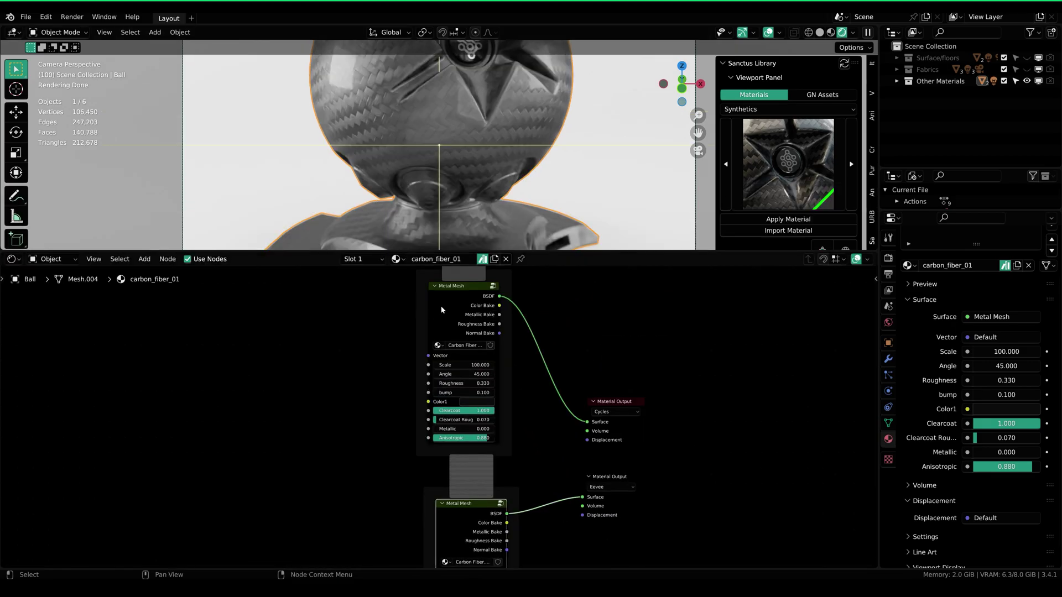
Open the Metal Mesh node group feeding the Cycles output and examine the carbon fiber's internal node network.
left_click(441, 310)
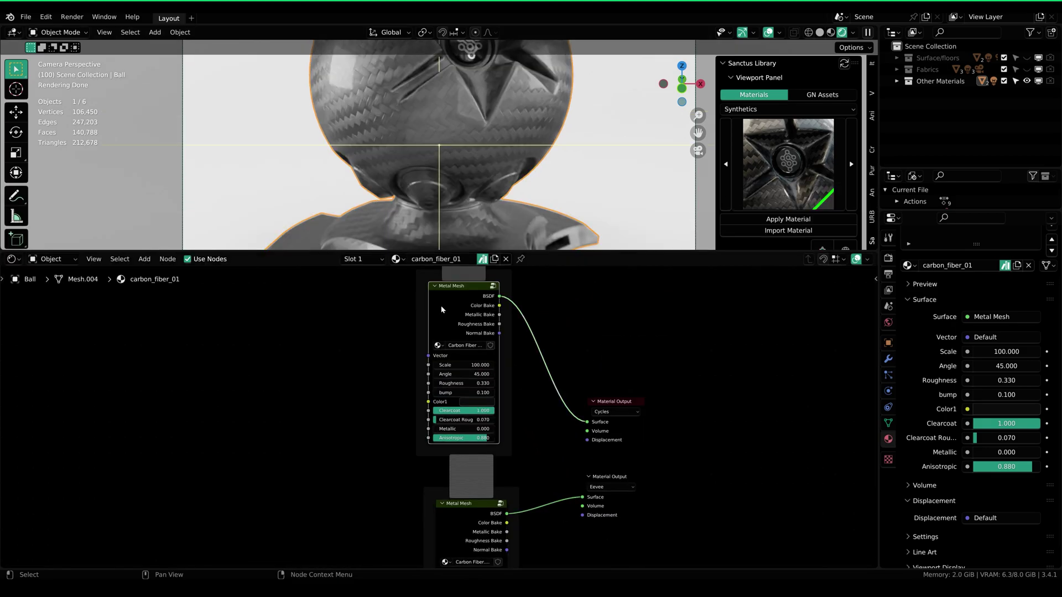
key("Tab")
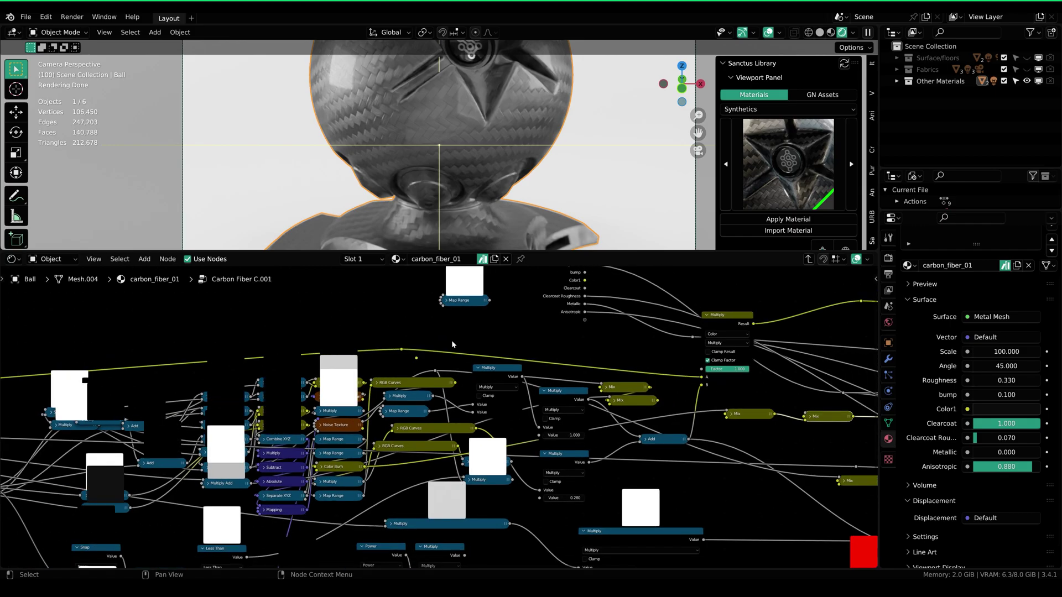
scroll(452, 345, "down", 11)
middle_click_drag(449, 369, 589, 329)
scroll(364, 425, "up", 6)
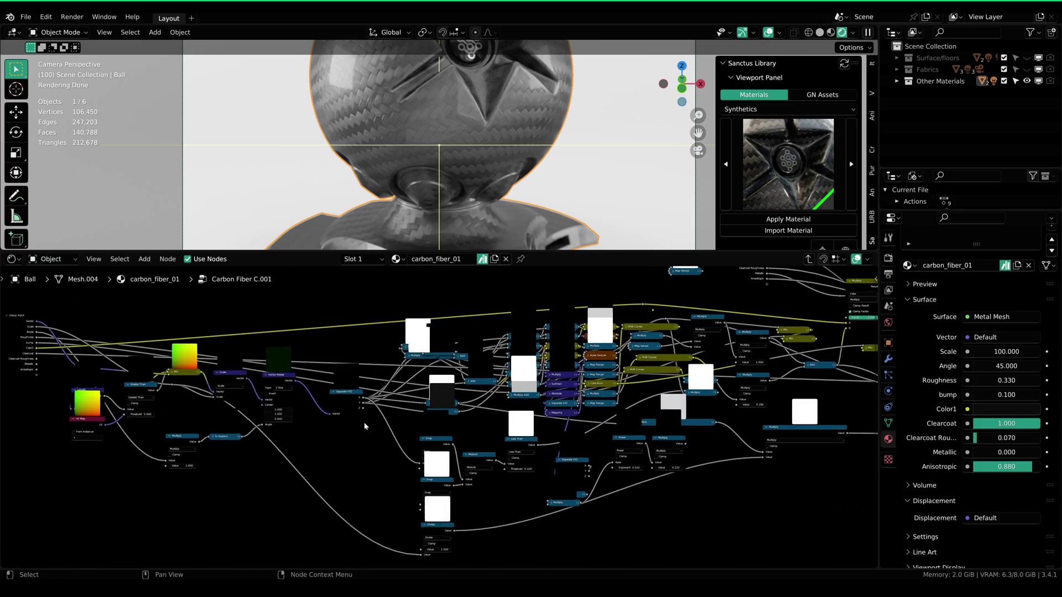
scroll(348, 435, "up", 3)
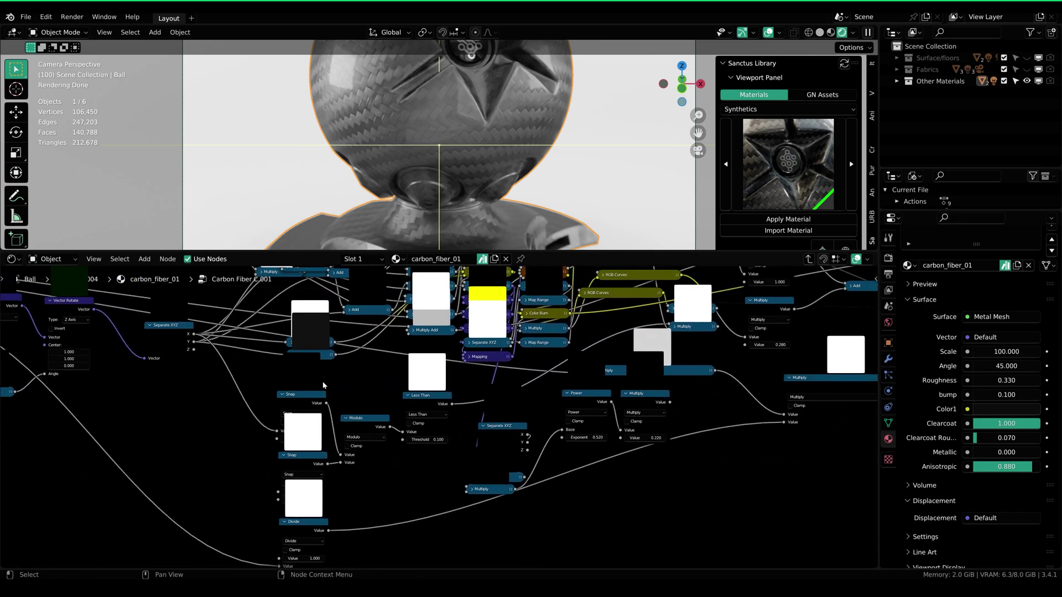
scroll(343, 379, "right", 5)
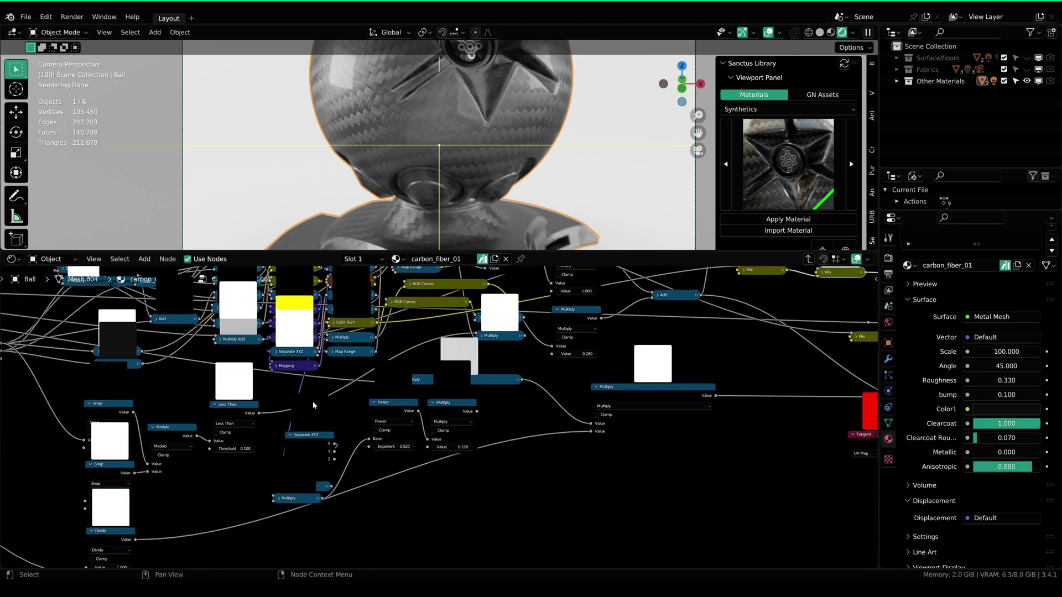
middle_click_drag(515, 361, 399, 410)
middle_click_drag(524, 393, 467, 428)
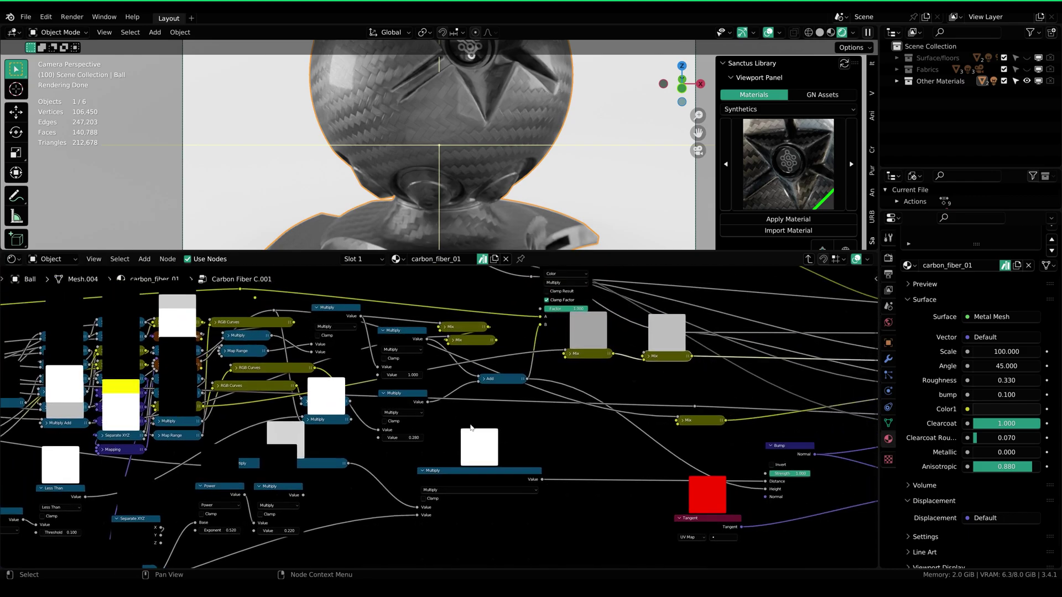
scroll(489, 449, "down", 1)
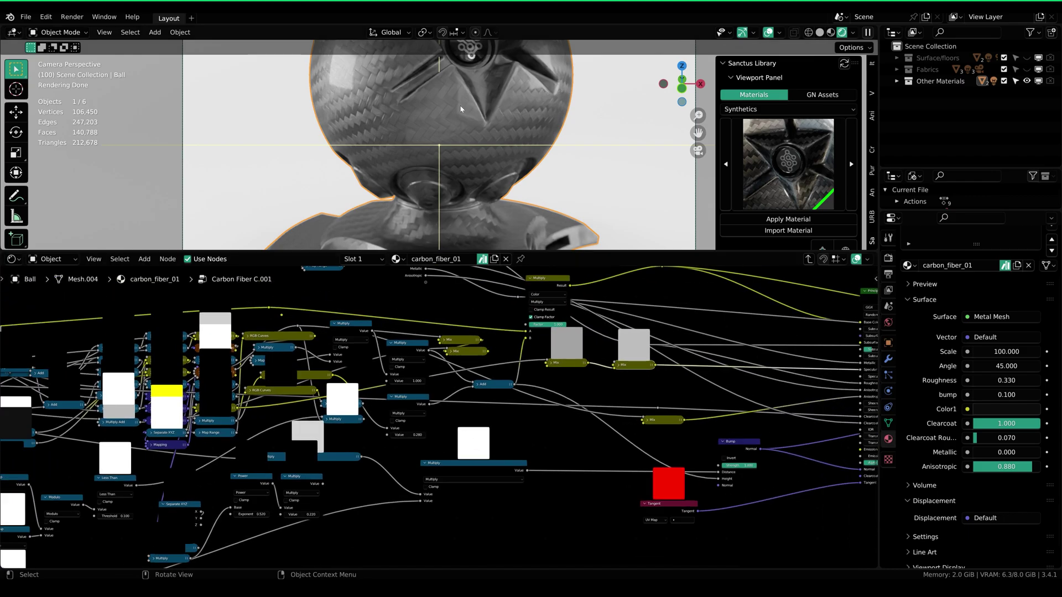
scroll(437, 400, "down", 3)
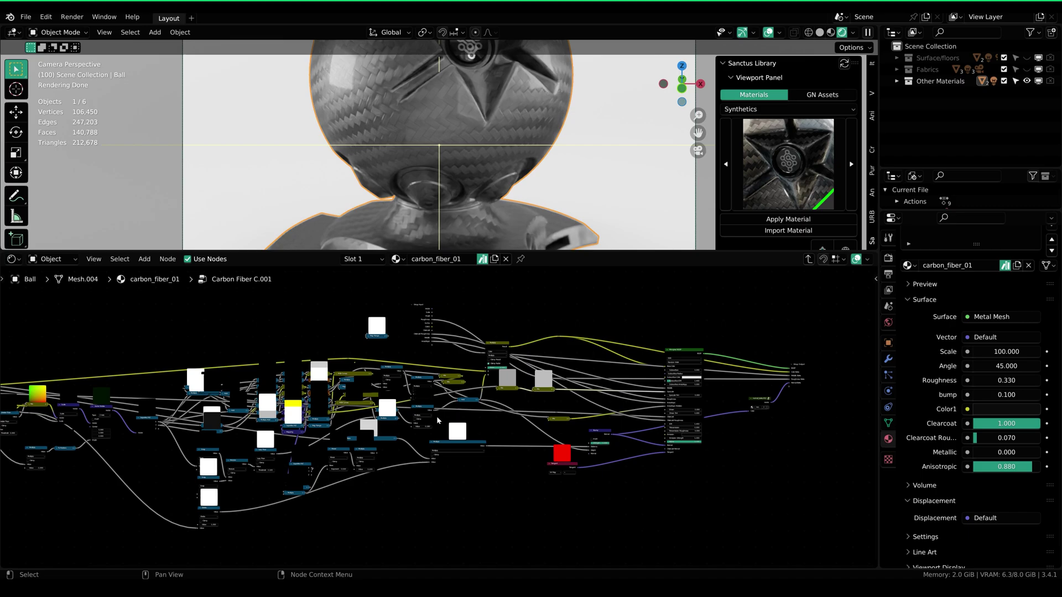
middle_click_drag(436, 416, 459, 410)
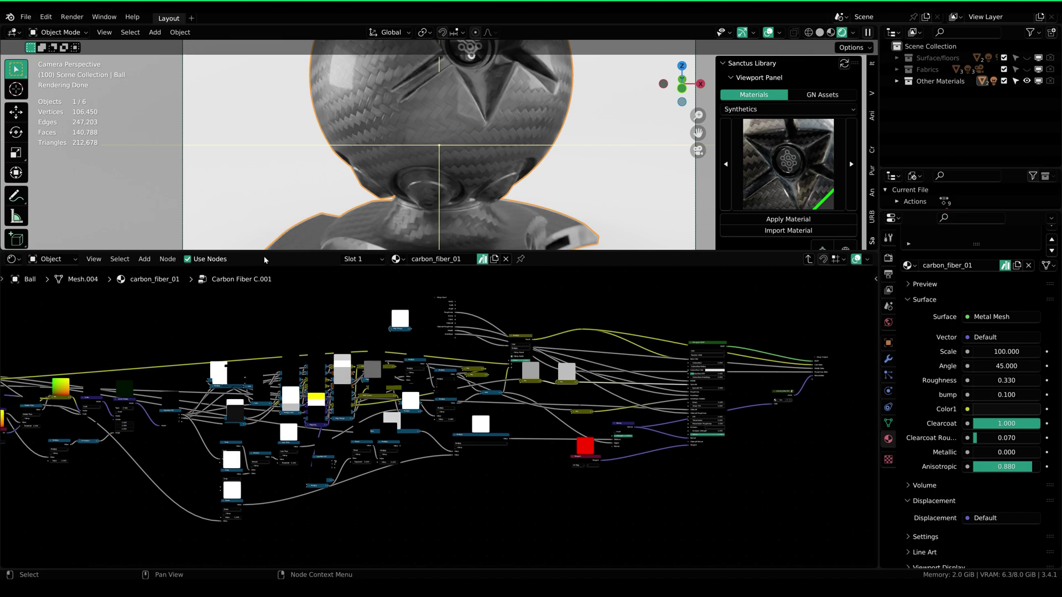
Collapse the Shader Editor to give the viewport its full height and bring up the Synthetics material thumbnails.
left_click_drag(314, 251, 315, 304)
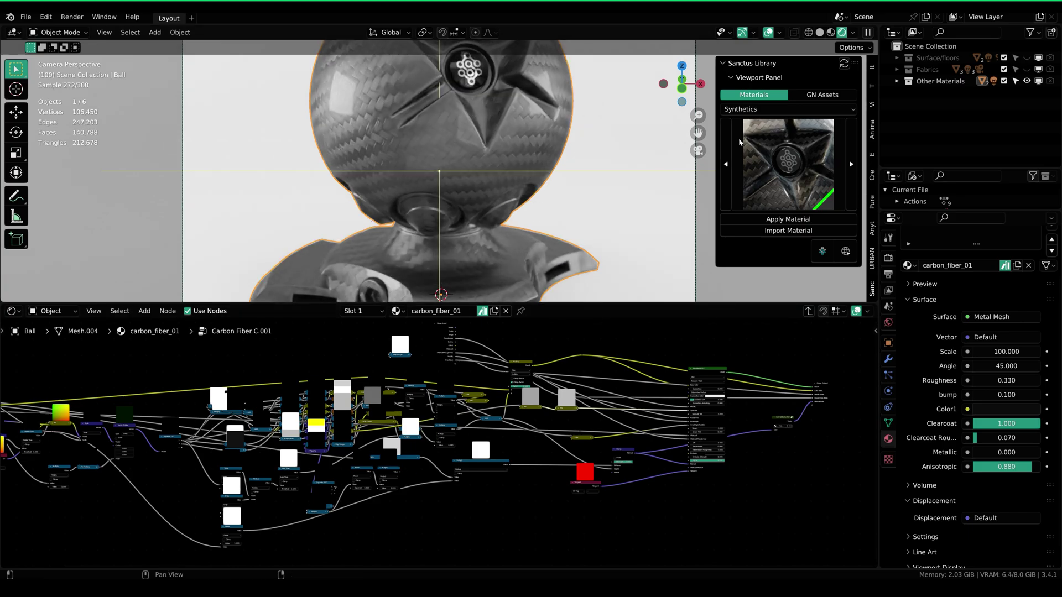
left_click(788, 109)
left_click_drag(287, 304, 322, 554)
left_click(14, 330)
left_click(789, 165)
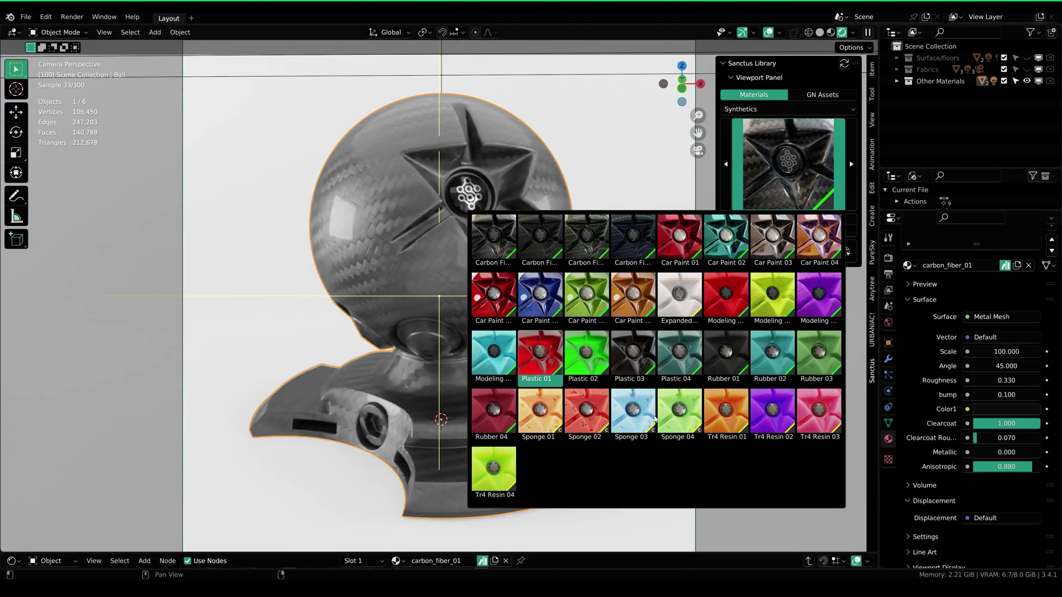
Browse the material thumbnails in the Others and Experimental categories.
left_click(789, 109)
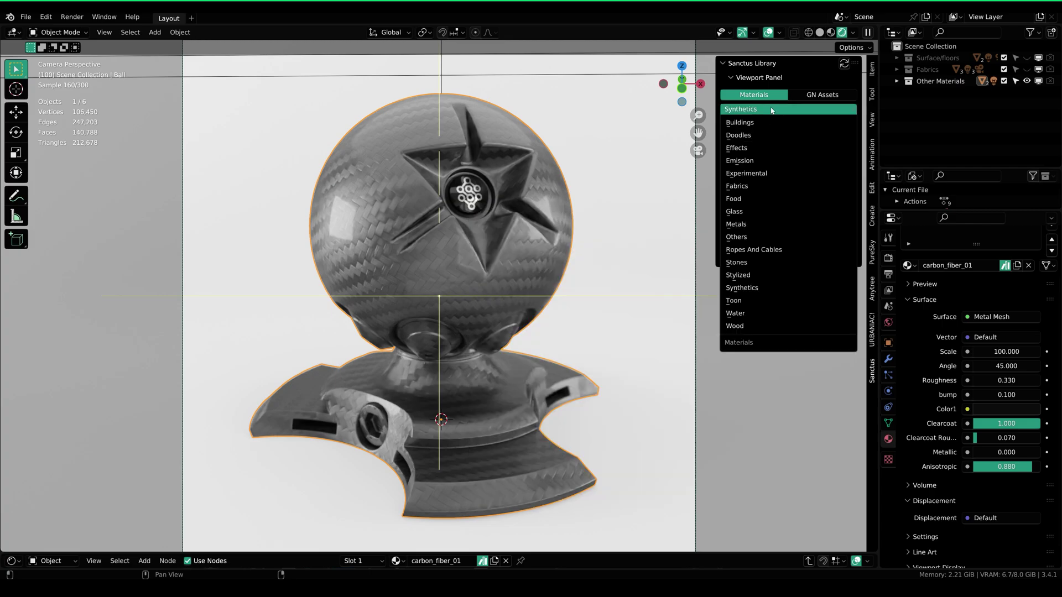
left_click(749, 236)
left_click(788, 165)
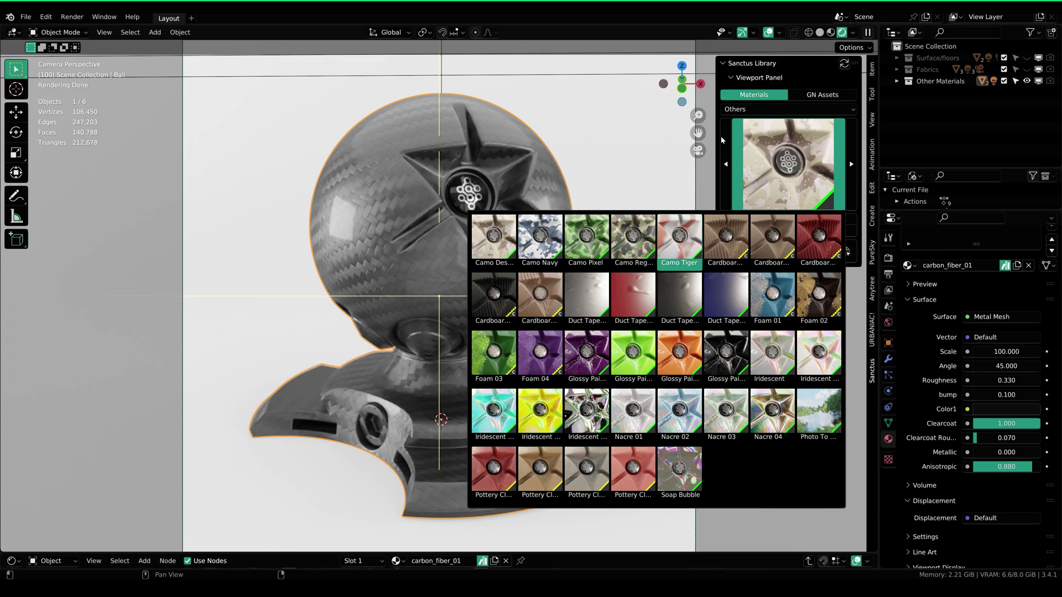
left_click(768, 111)
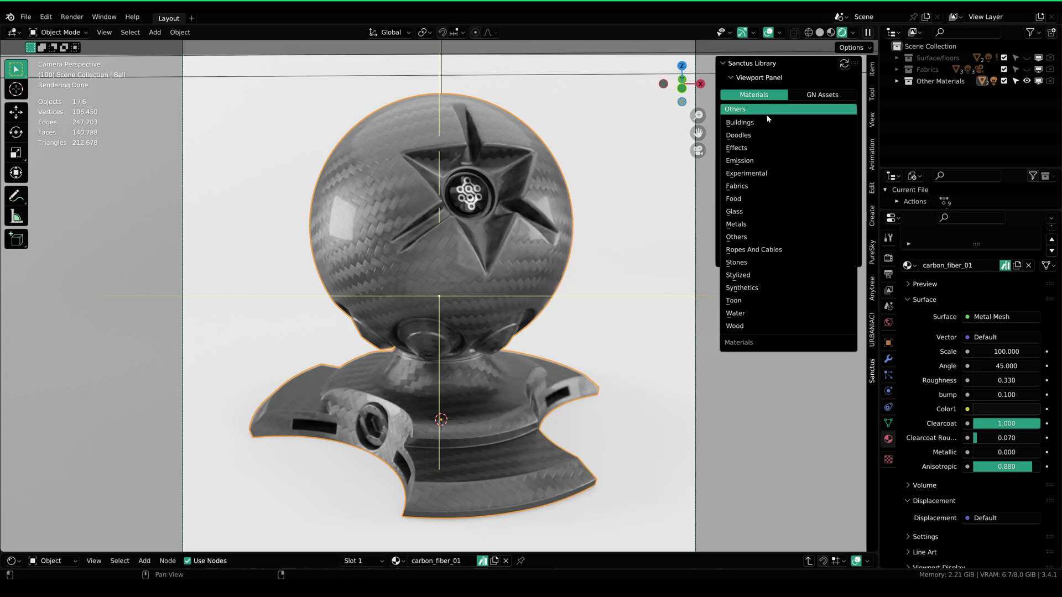
left_click(760, 174)
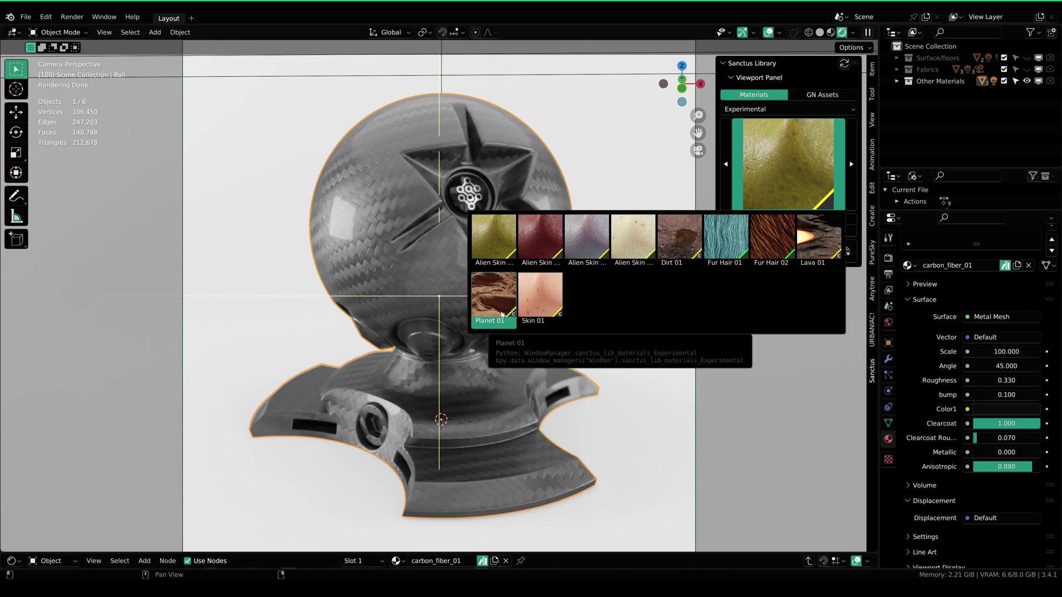
Switch the library category to Buildings and show the Surface/floors collection in place of Other Materials.
left_click(774, 109)
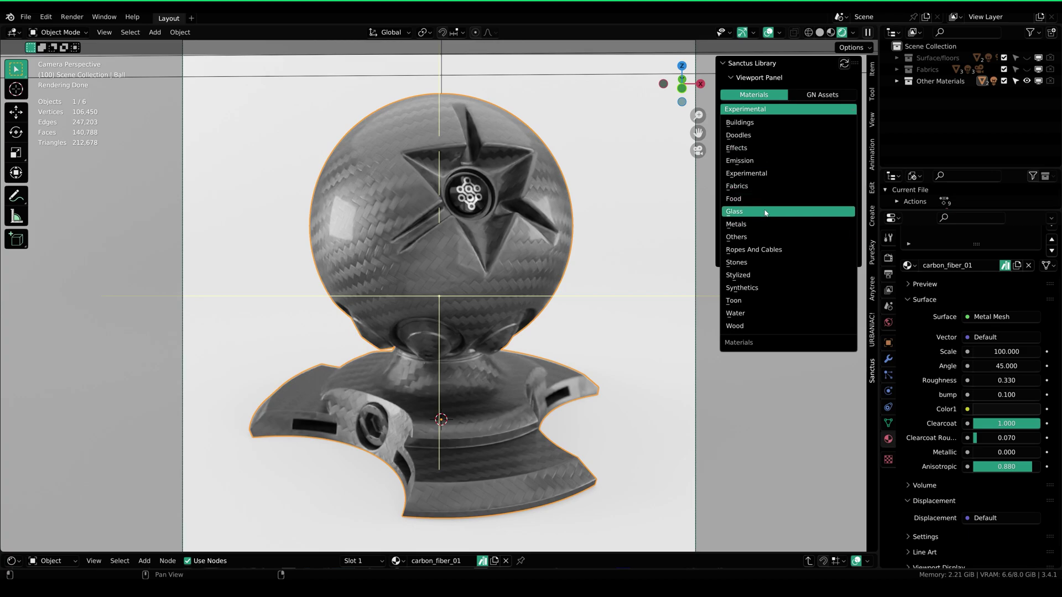
left_click(762, 122)
left_click(1004, 81)
left_click(1027, 58)
left_click(1004, 69)
left_click(935, 58)
left_click(897, 58)
Set the scene's active camera to Surface Camera.
left_click(888, 306)
left_click(976, 275)
left_click(990, 300)
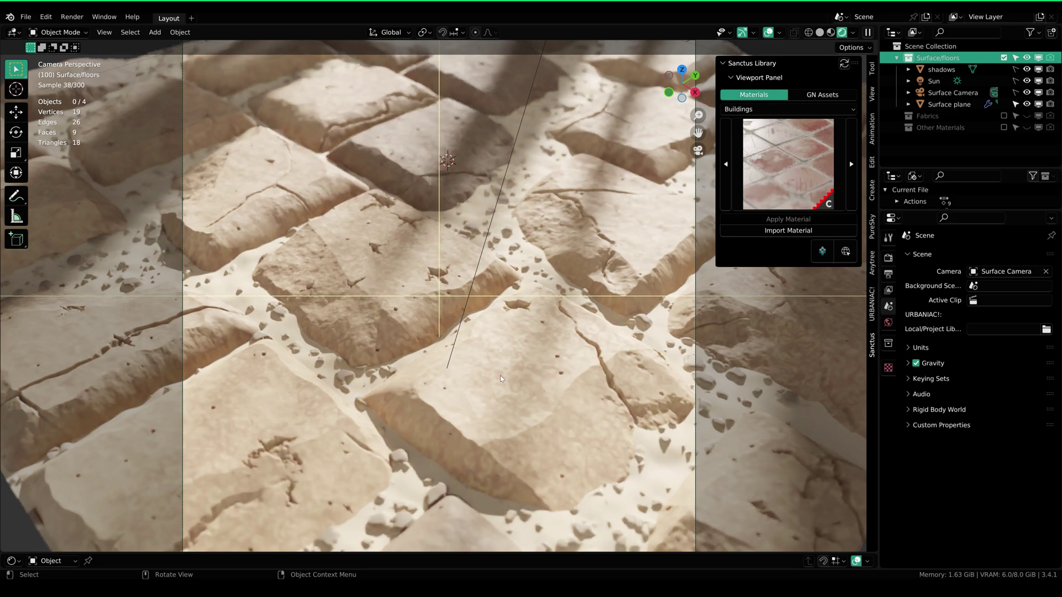
Apply the Stone Floor 01 material from the Buildings category to the Surface plane.
left_click(785, 166)
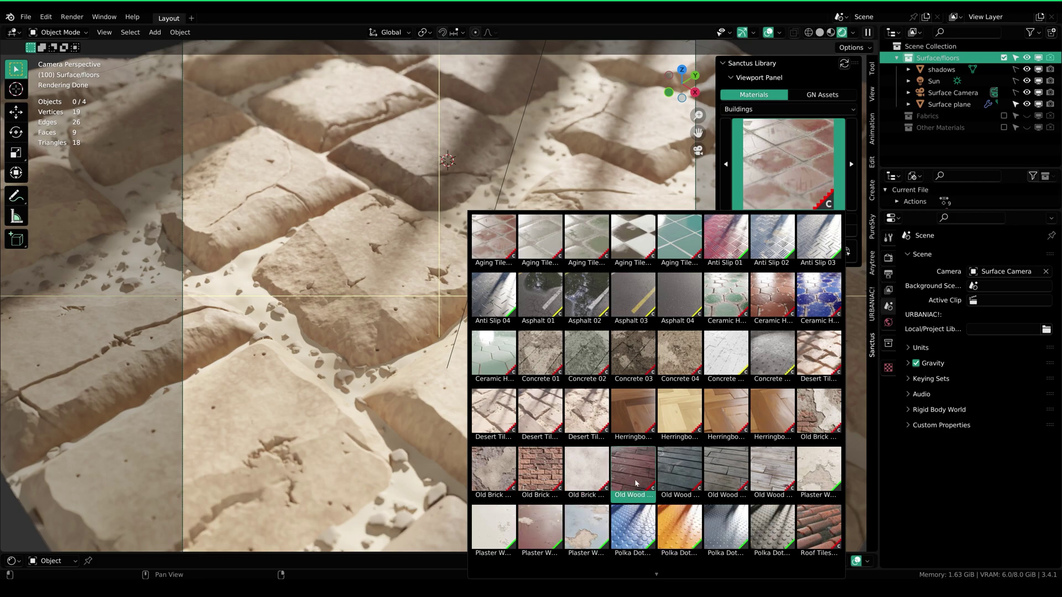
scroll(653, 470, "down", 3)
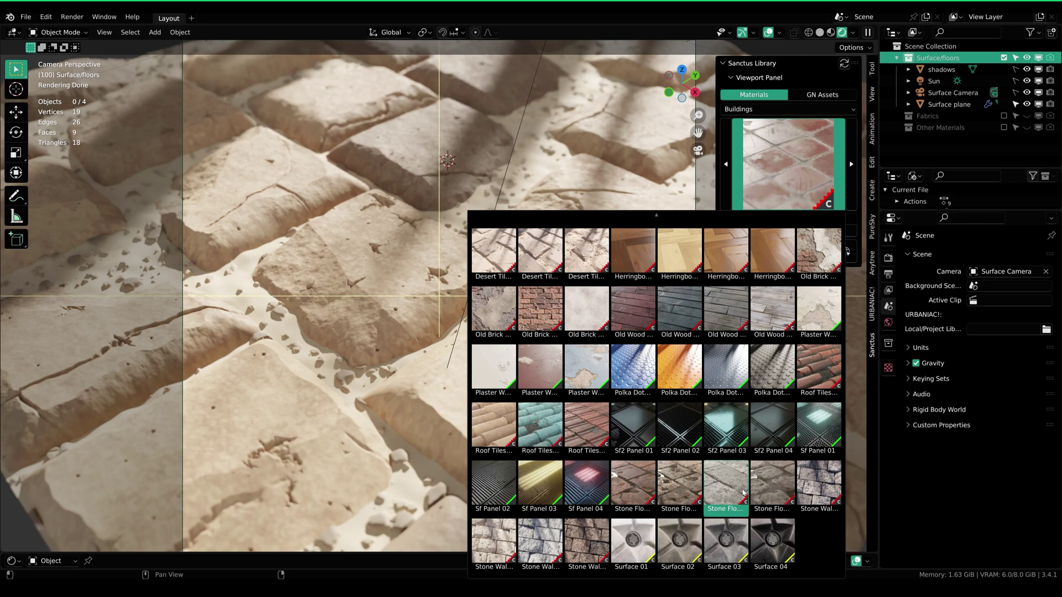
left_click(634, 485)
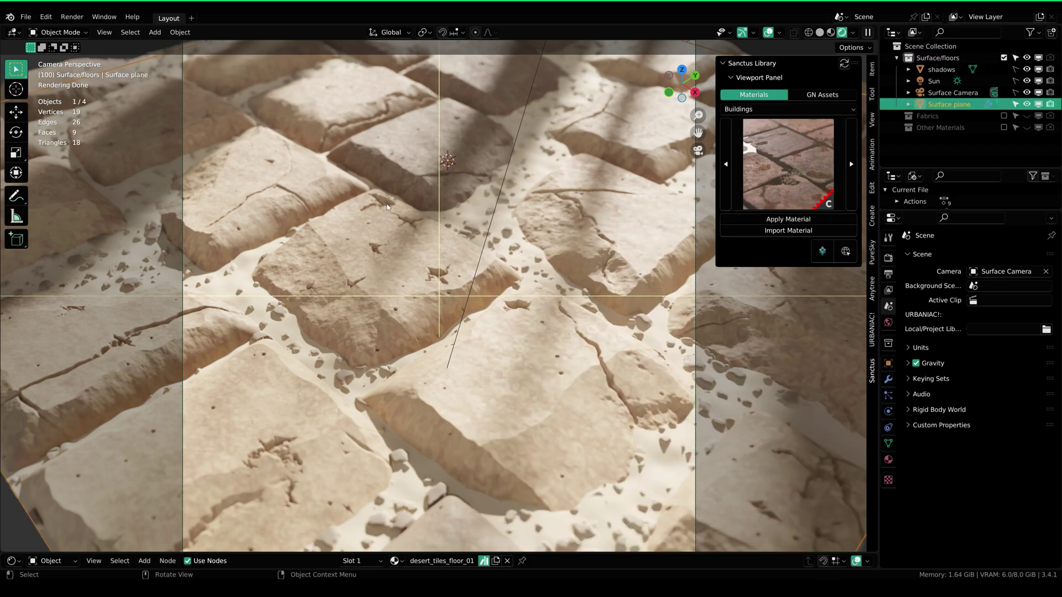
left_click(789, 219)
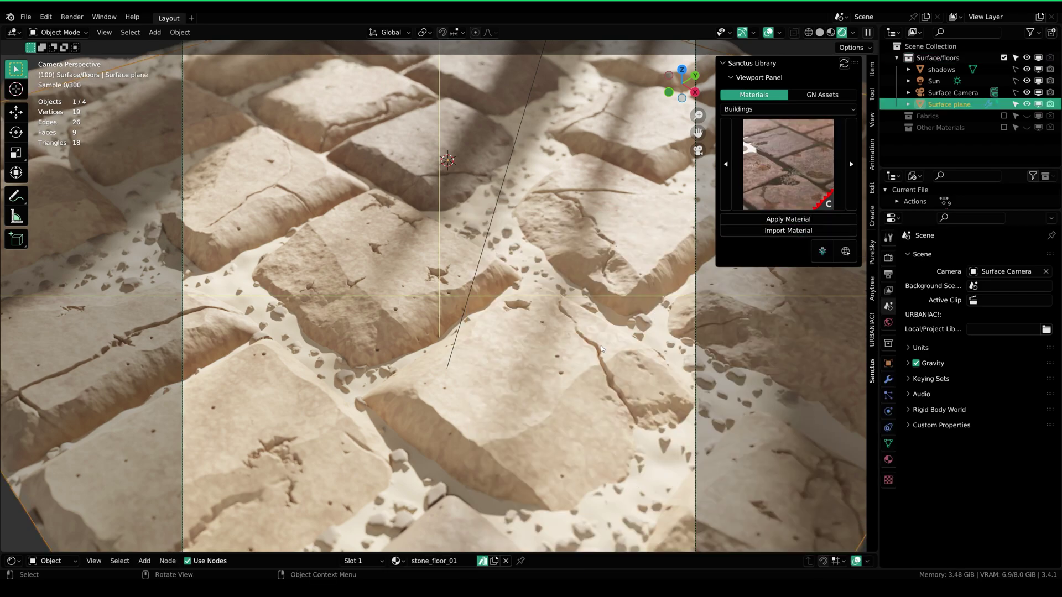
middle_click_drag(498, 364, 472, 343)
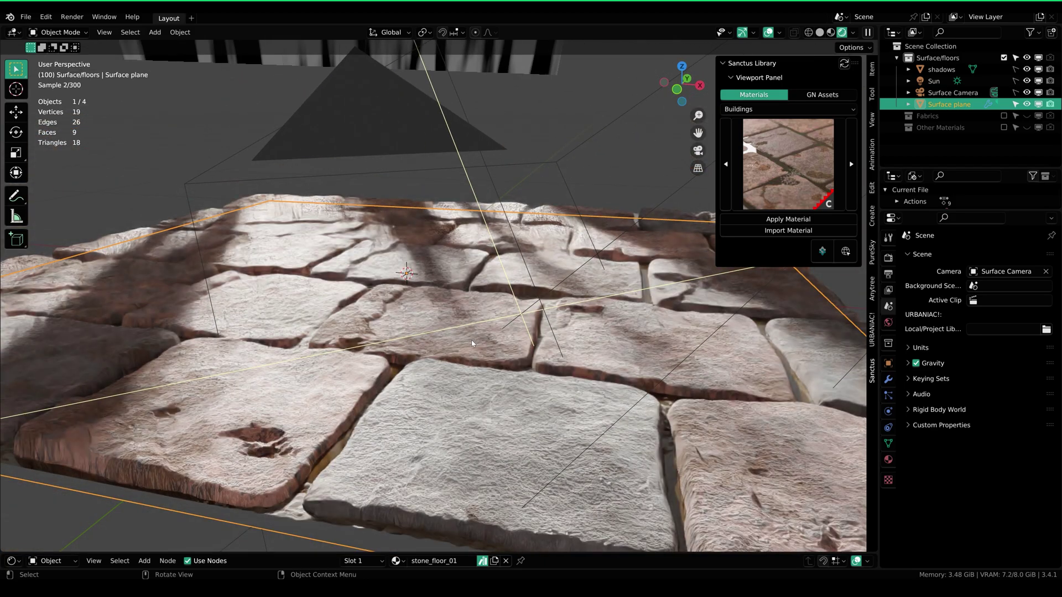
Examine the stone floor's material parameters, from tile settings to ground, damage and mold, and its surface relief.
left_click(889, 461)
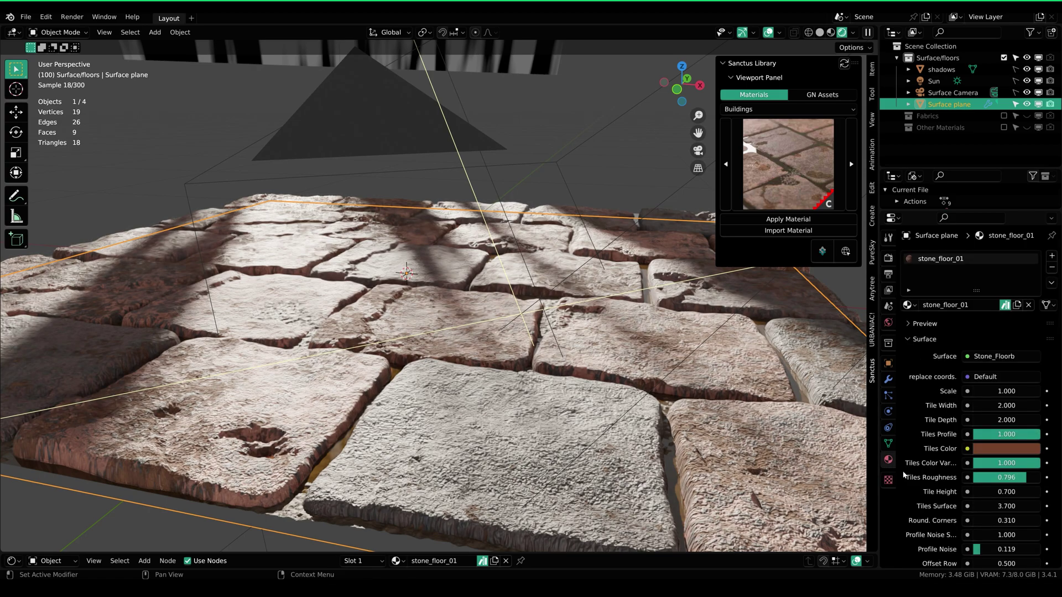
middle_click_drag(963, 548, 961, 365)
middle_click_drag(963, 413, 981, 292)
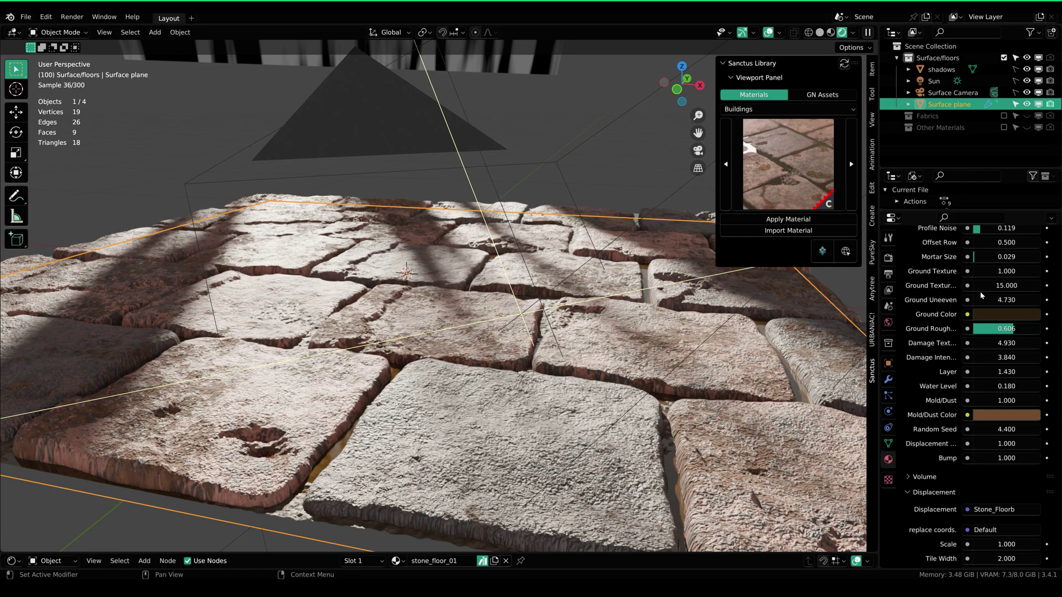
middle_click_drag(982, 296, 934, 348)
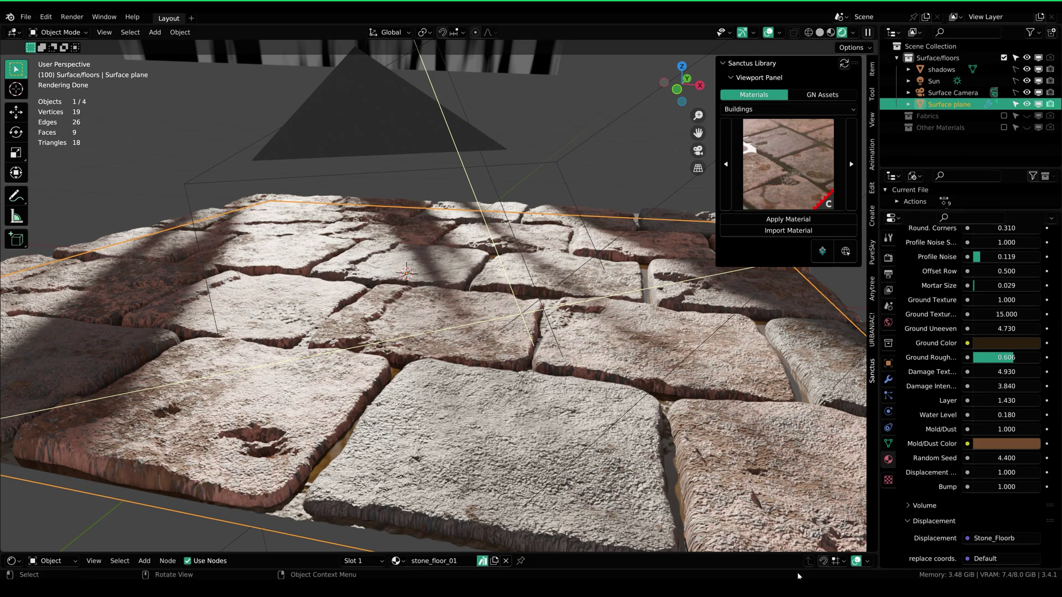
scroll(937, 354, "up", 10)
middle_click_drag(642, 390, 596, 368)
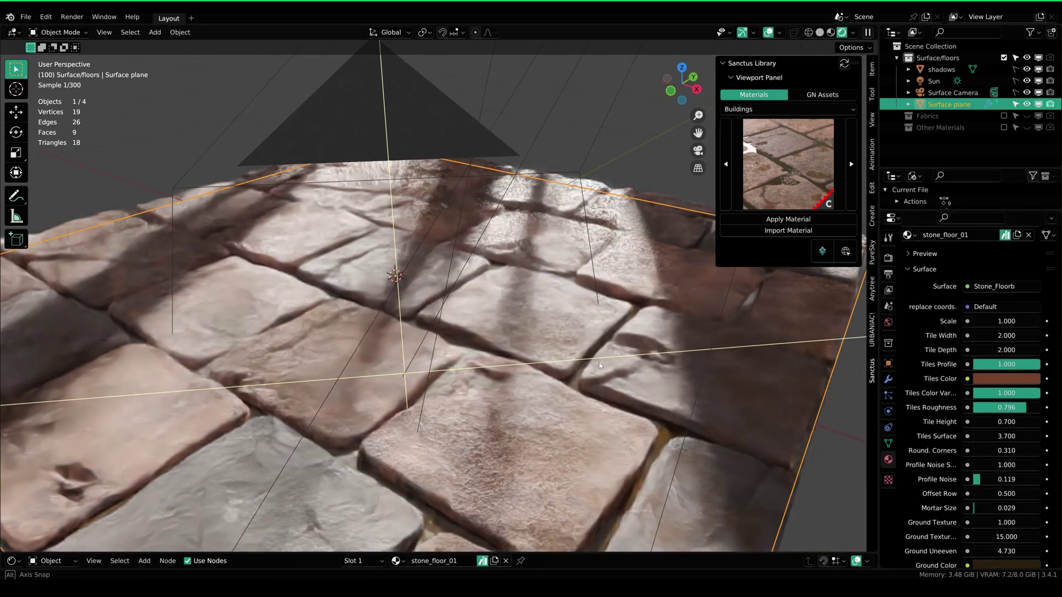
Replace the Surface plane's material with Old Wood Planks 01 from the Buildings category.
left_click(788, 165)
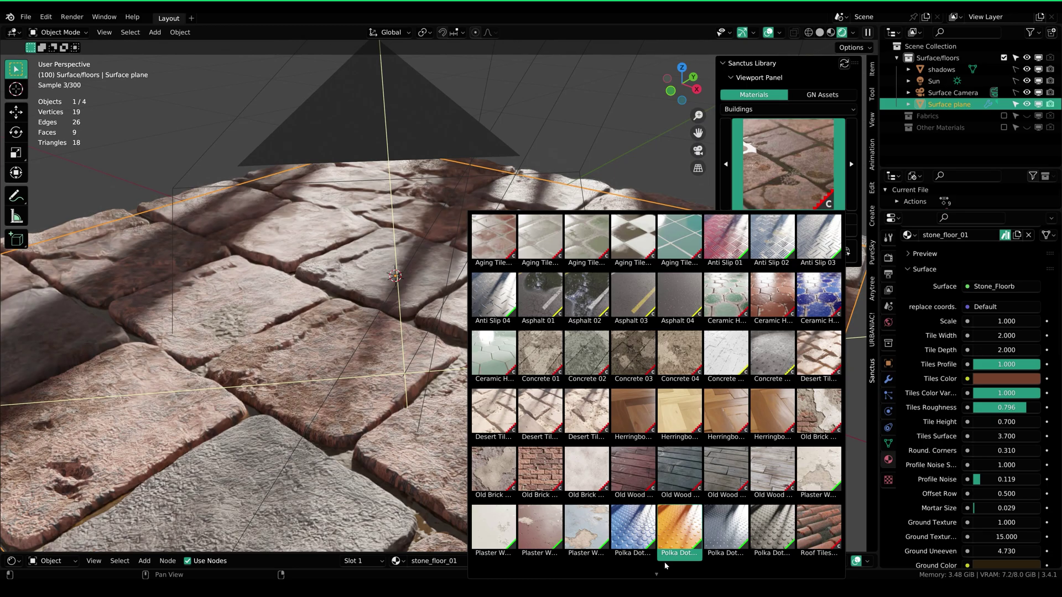
scroll(708, 379, "down", 2)
scroll(680, 360, "up", 2)
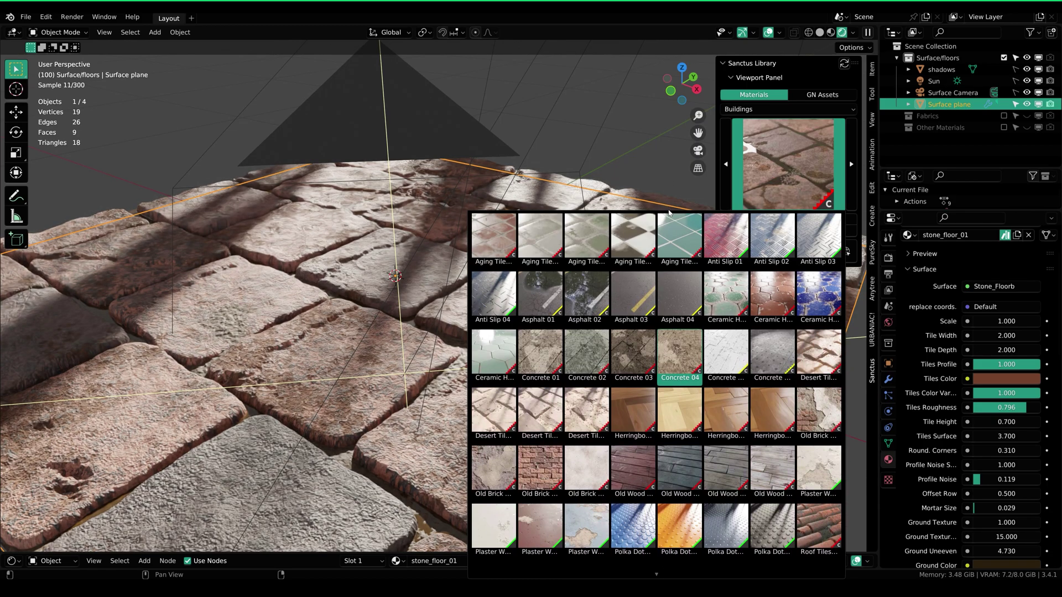
left_click(634, 468)
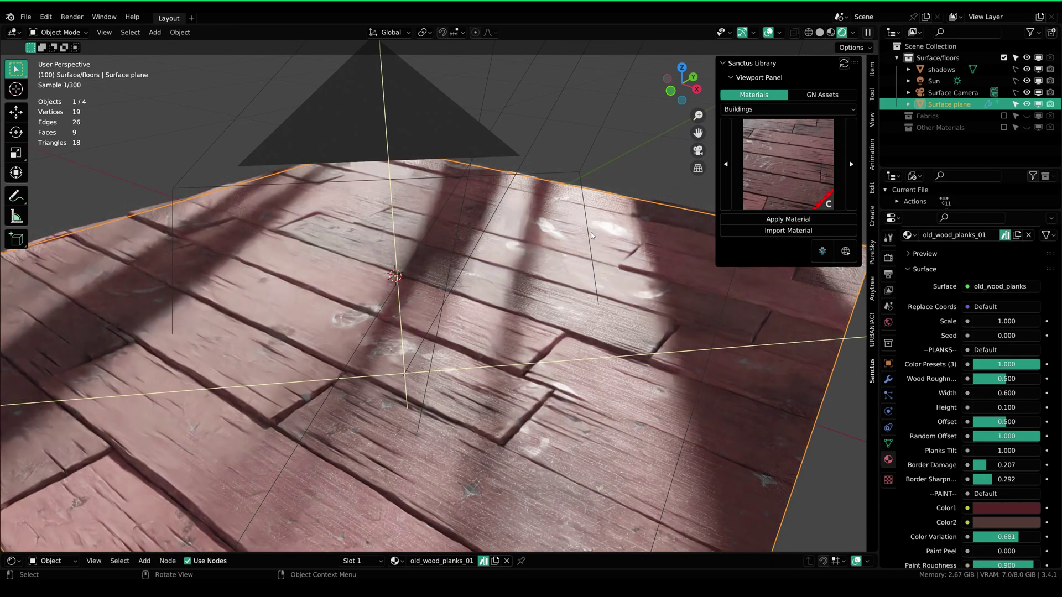
middle_click_drag(598, 284, 544, 323)
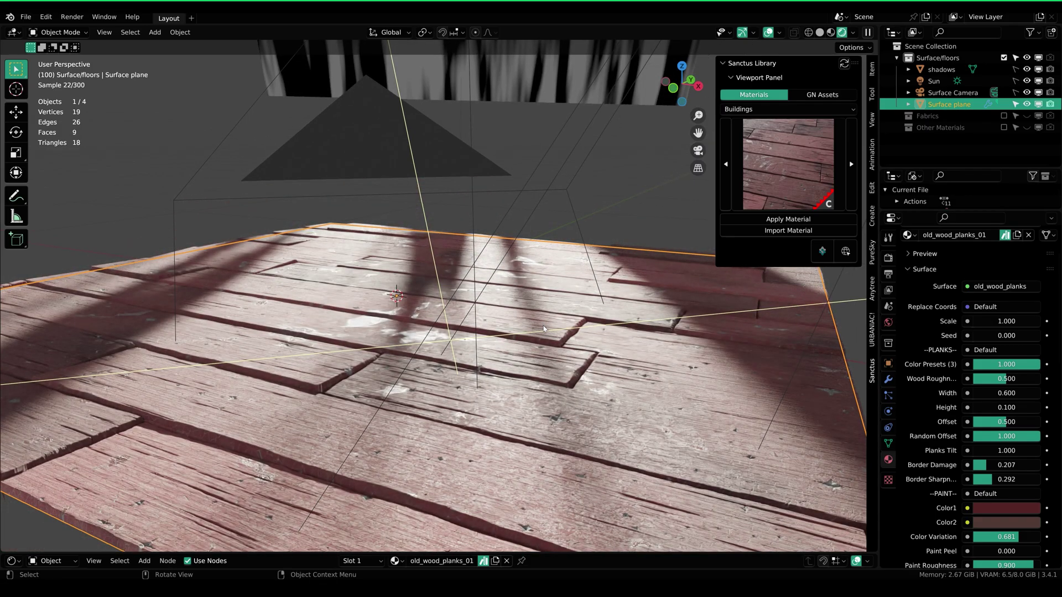
mouse_move(537, 312)
middle_mouse_down()
mouse_move(526, 314)
mouse_move(548, 309)
middle_mouse_up()
scroll(548, 309, "up", 1)
Enlarge the Shader Editor and open the old_wood_planks node group.
left_click_drag(566, 552, 566, 213)
middle_click_drag(243, 370, 523, 392)
key("Tab")
scroll(547, 453, "up", 3)
middle_click_drag(547, 453, 562, 412)
Examine the node network inside the old_wood_planks group, including the height math and Wood Bump nodes.
left_click_drag(152, 254, 714, 562)
middle_click_drag(868, 459, 414, 403)
scroll(413, 404, "up", 6)
left_click_drag(471, 313, 575, 352)
left_click(633, 331)
left_click_drag(463, 355, 463, 351)
left_click(396, 347)
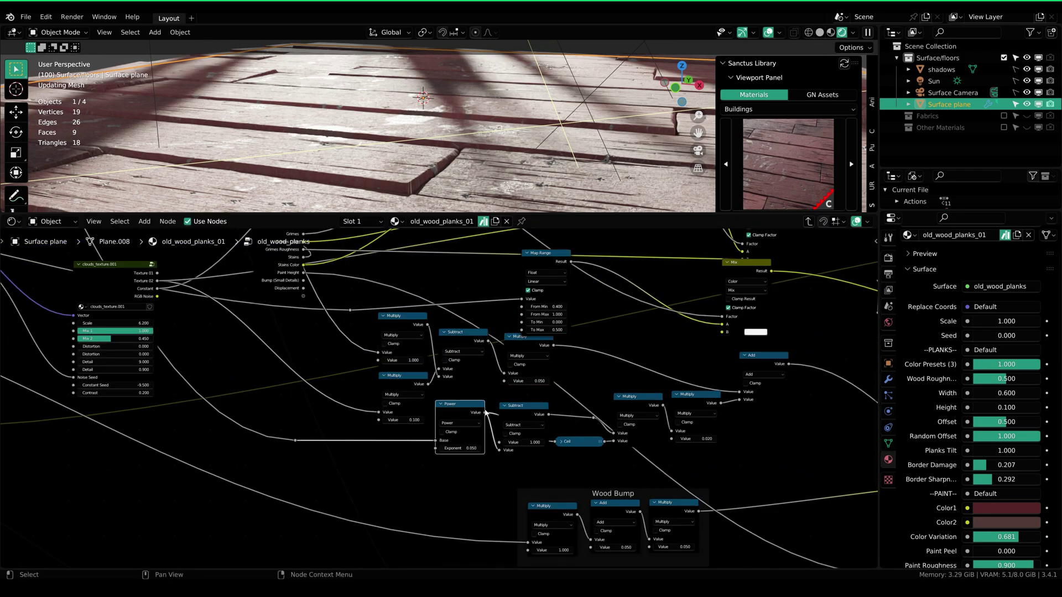
middle_click_drag(502, 426, 231, 395)
middle_click_drag(443, 405, 62, 436)
middle_click_drag(736, 261, 553, 225)
Collapse the Shader Editor and inspect the cracks and edges of the wood planks up close.
left_click_drag(553, 214, 553, 556)
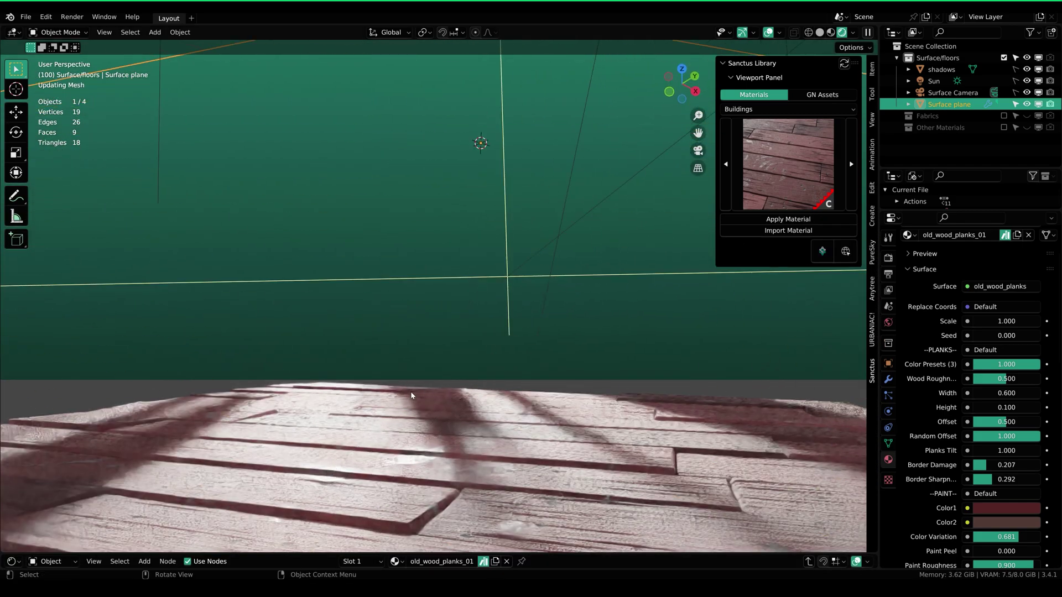
scroll(350, 383, "down", 1)
scroll(369, 367, "up", 3)
scroll(541, 367, "down", 3)
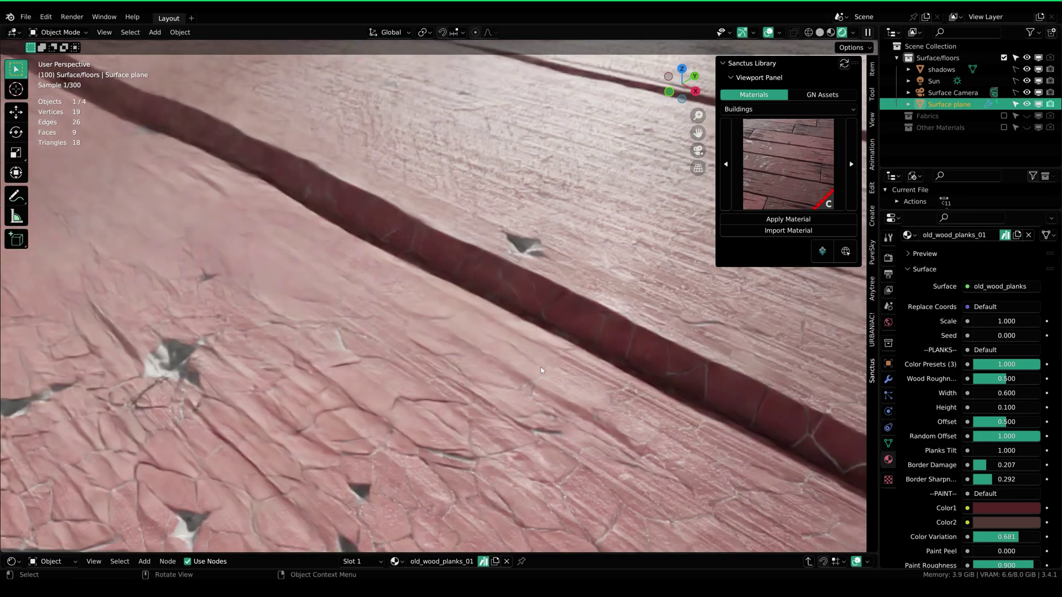
scroll(450, 321, "down", 4)
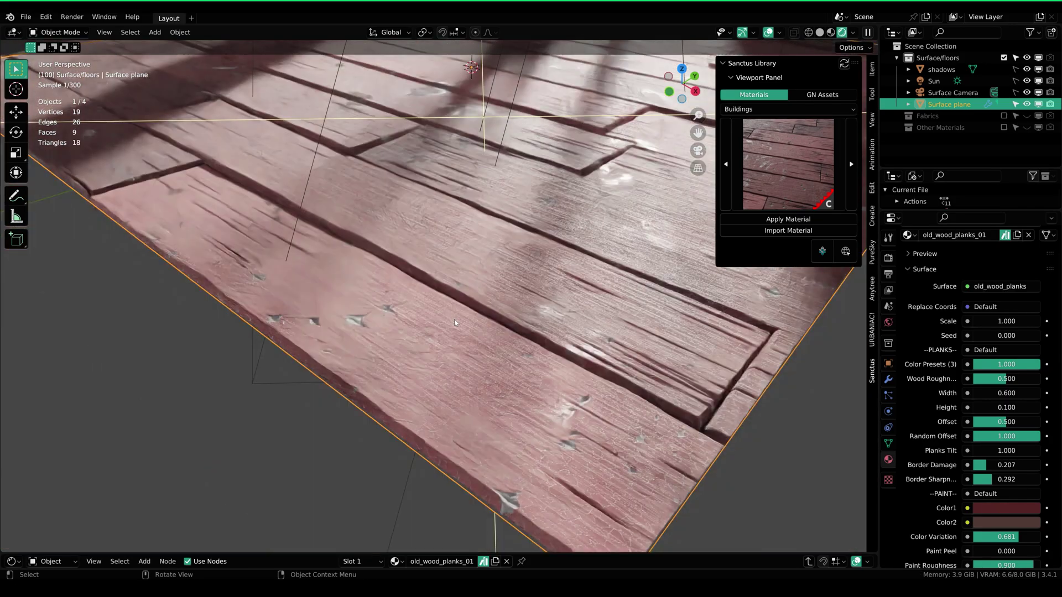
Browse the material thumbnails in the Stones category.
left_click(798, 109)
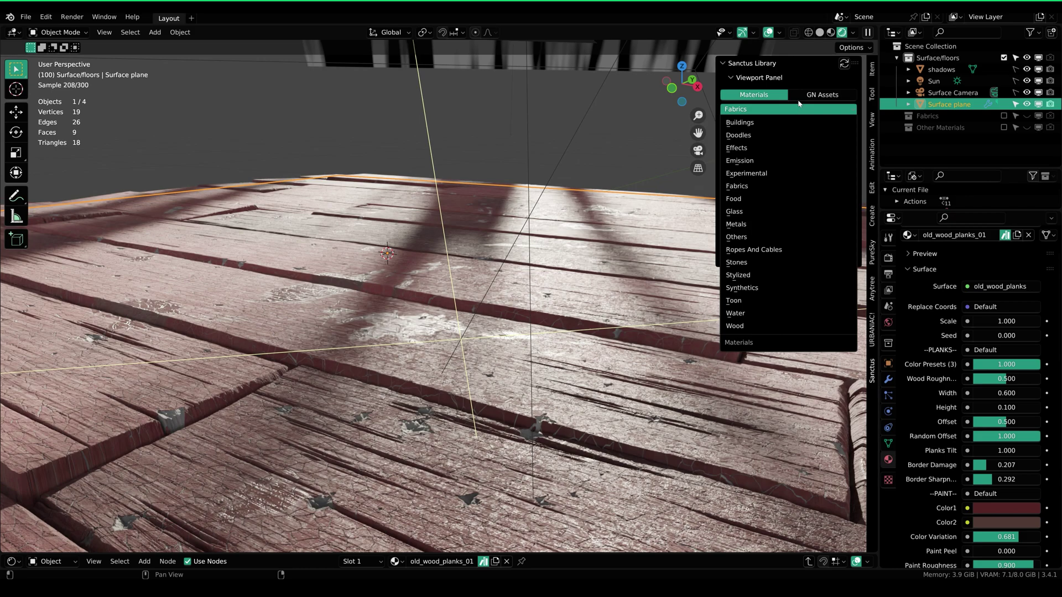
left_click(798, 105)
left_click(797, 105)
left_click(737, 263)
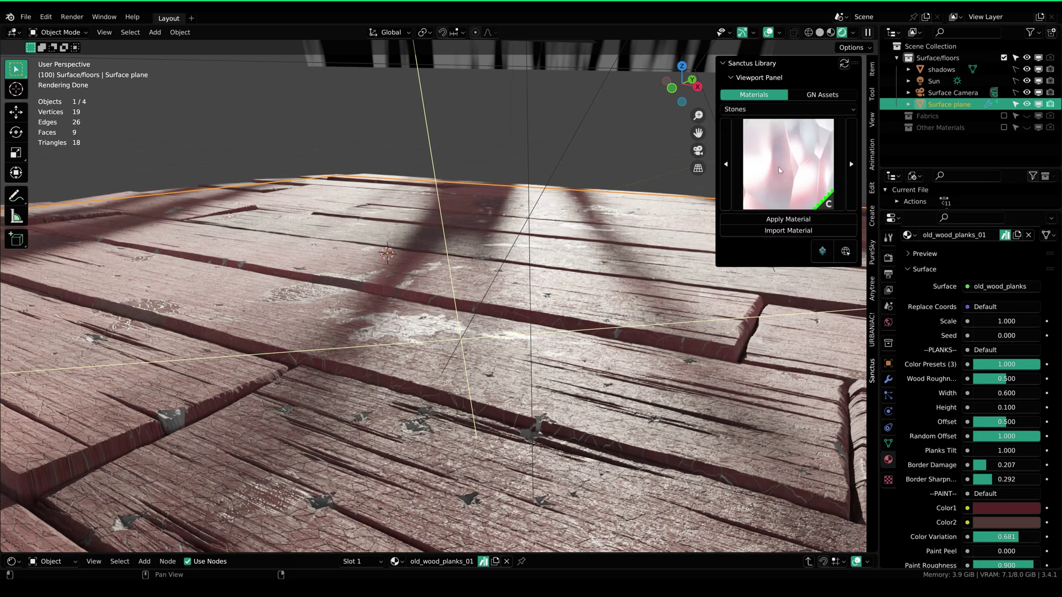
left_click(779, 168)
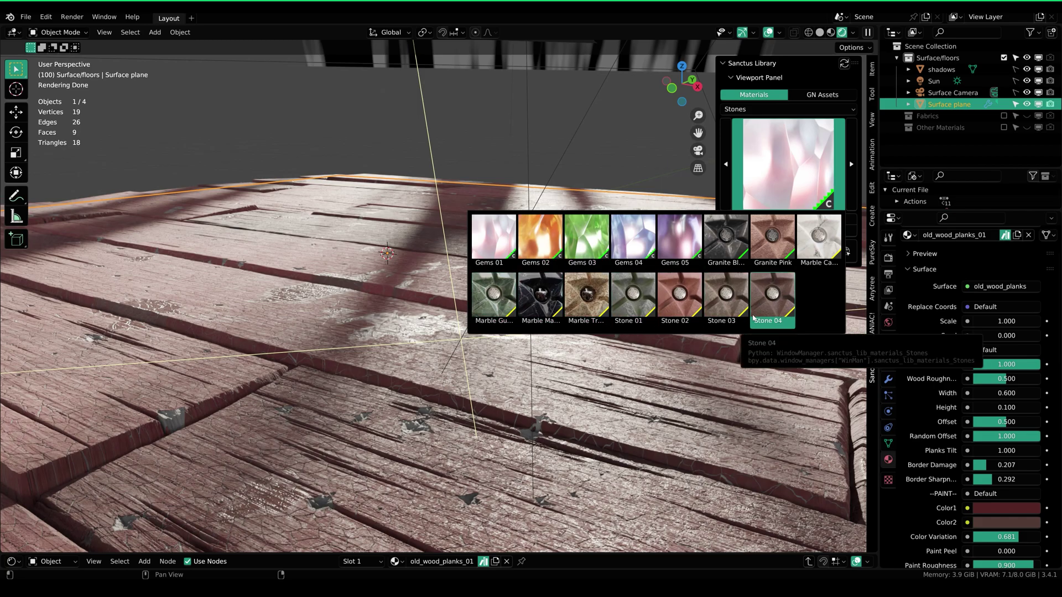
scroll(401, 249, "down", 3)
middle_click_drag(412, 240, 406, 274, "shift")
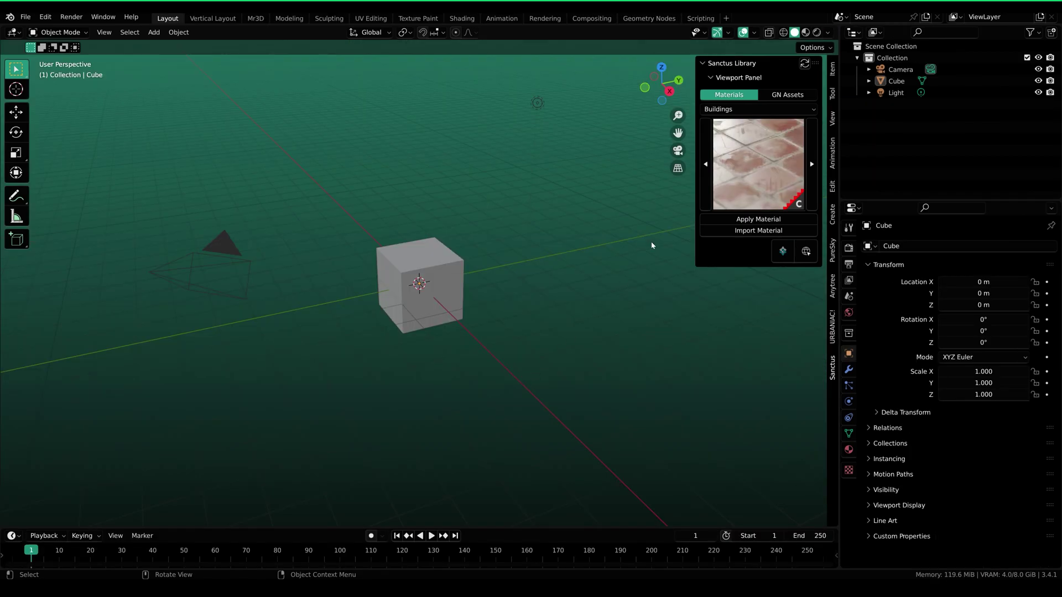
Choose the Cupcake 01 asset from the Food category of the GN Assets.
left_click(781, 97)
left_click(752, 138)
left_click(725, 109)
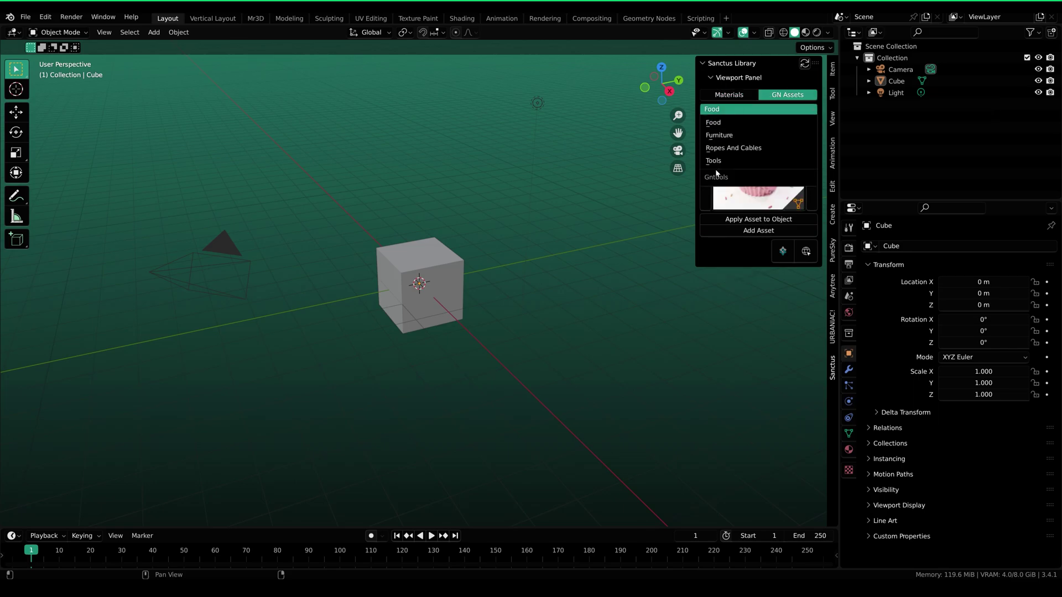
left_click(730, 127)
left_click(739, 196)
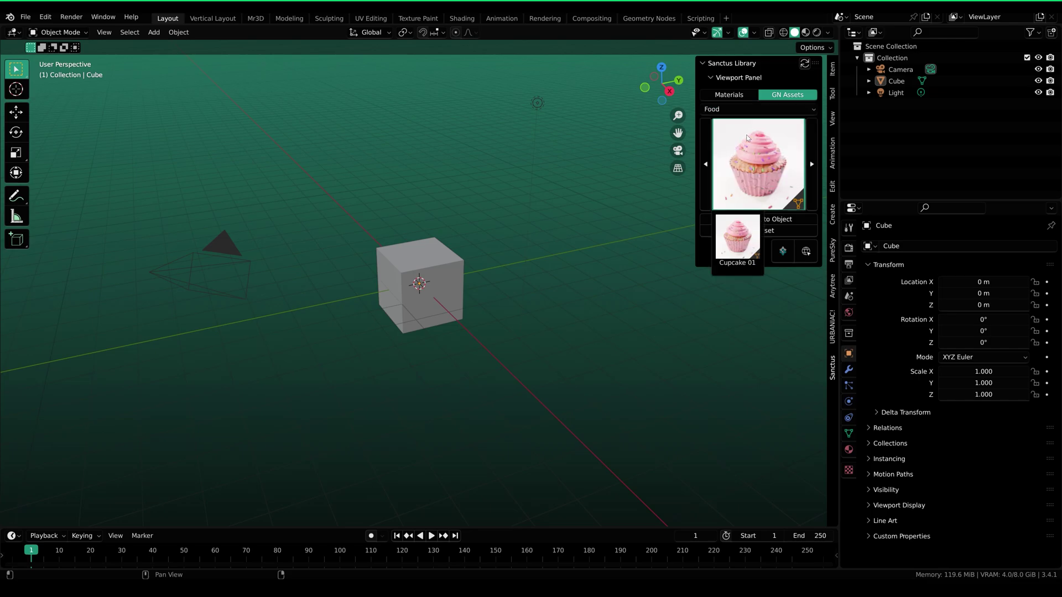
left_click(741, 245)
Apply the Cupcake 01 asset to the default cube and display it in Material Preview shading.
left_click(385, 282)
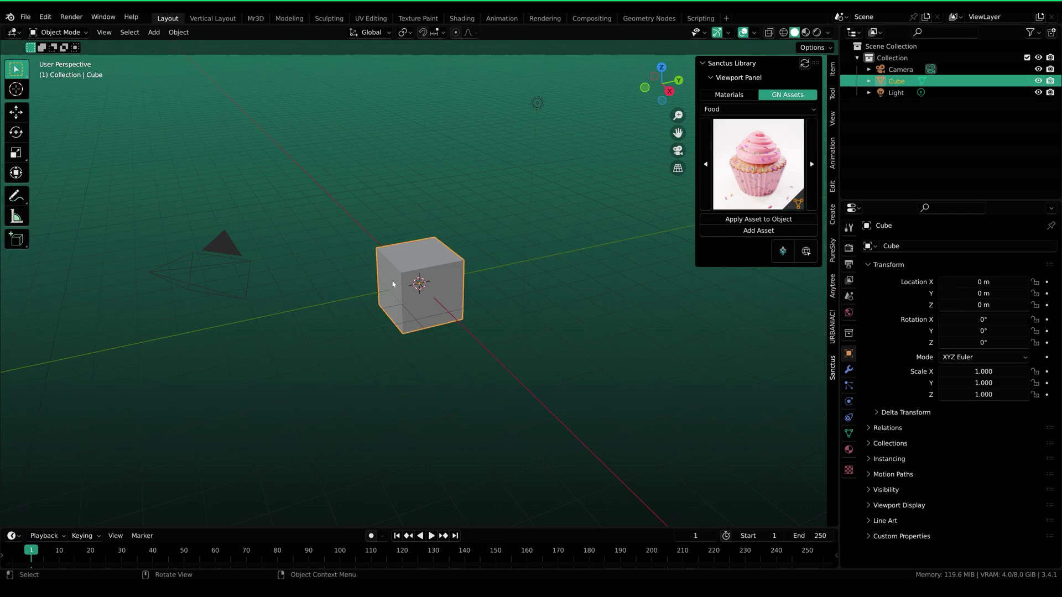
scroll(393, 280, "up", 4)
left_click(729, 220)
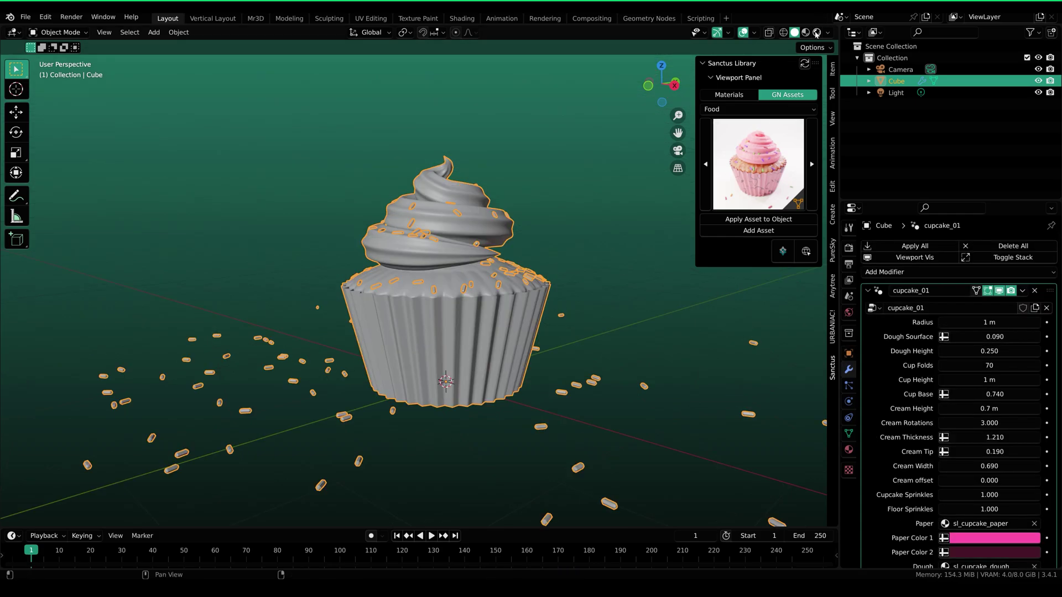
left_click(808, 33)
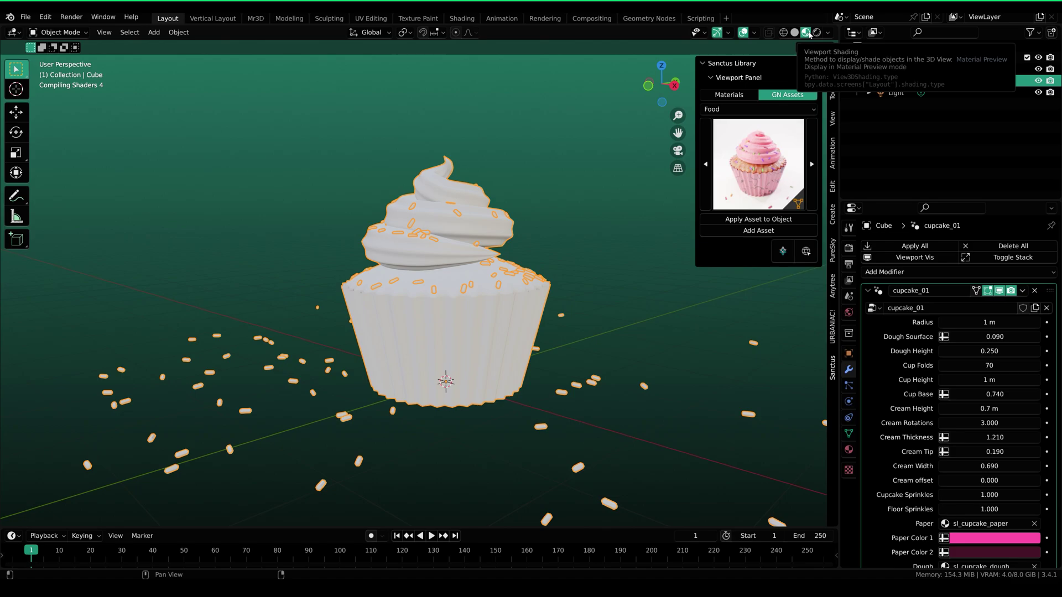
middle_click_drag(551, 294, 482, 304, "shift")
scroll(487, 305, "up", 1)
Set the cupcake's Dough Surface and Dough Height to 1, Cup Folds to 30 and Cup Height to 1.33 m.
middle_click_drag(887, 382, 957, 368)
middle_click_drag(964, 488, 963, 316)
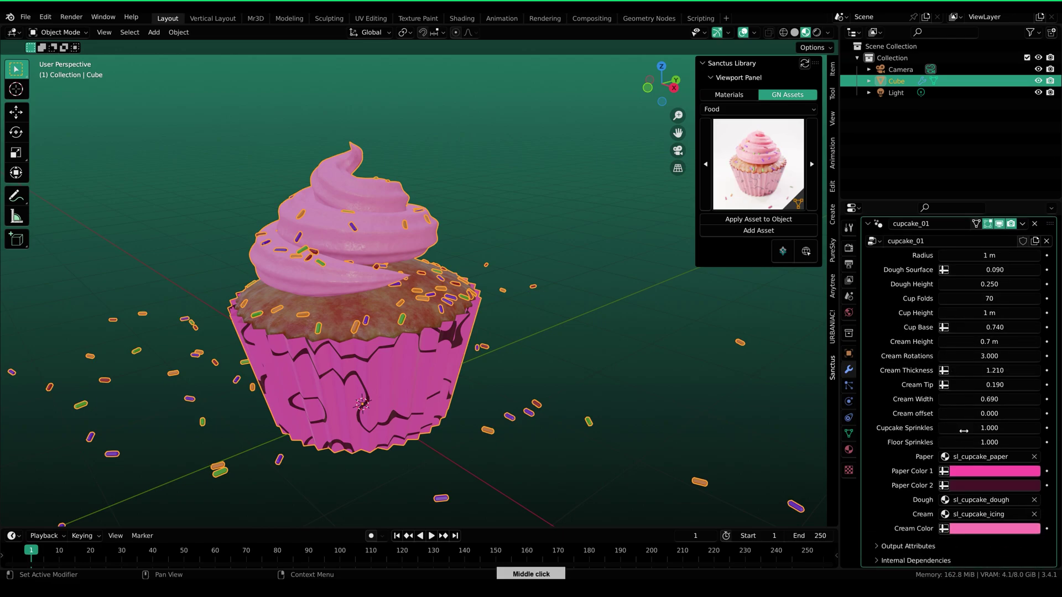
middle_click_drag(929, 363, 911, 384)
left_click_drag(977, 304, 1029, 303)
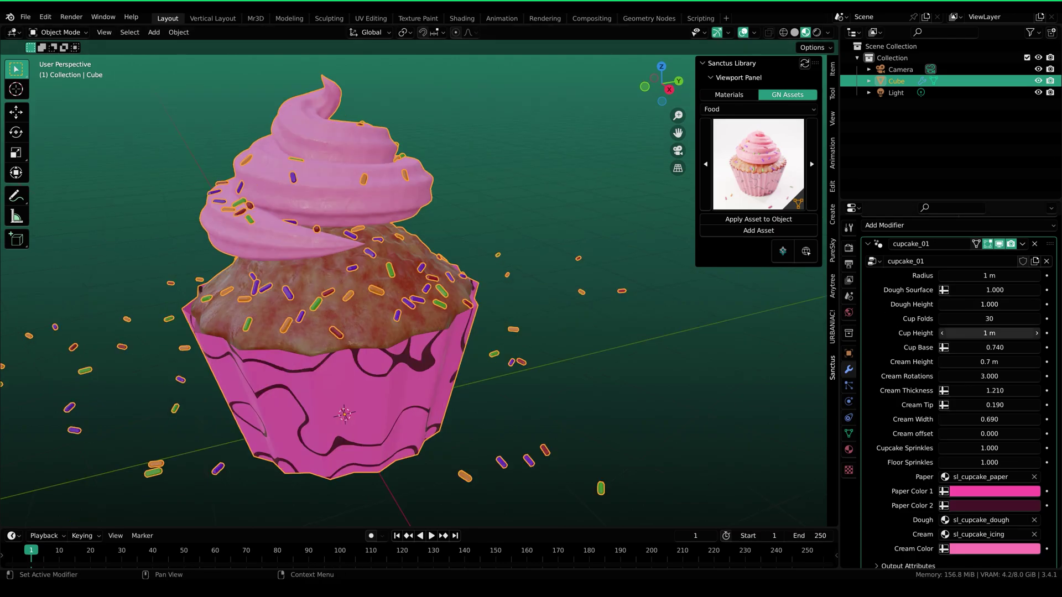
left_click_drag(990, 333, 1018, 333)
middle_click_drag(498, 310, 459, 314)
scroll(434, 316, "down", 2)
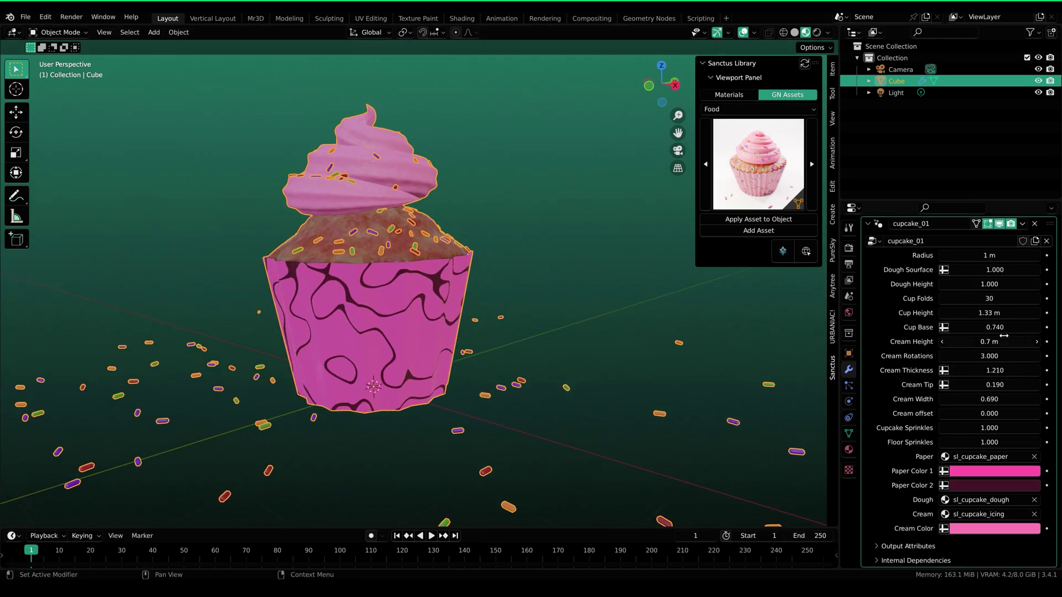
Set Cream Rotations to 3.6, Cream Thickness to 1.77, Cream Tip to 0.3 and Floor Sprinkles to 0.77, and recolour the paper red and dark teal.
left_click_drag(966, 328, 982, 342)
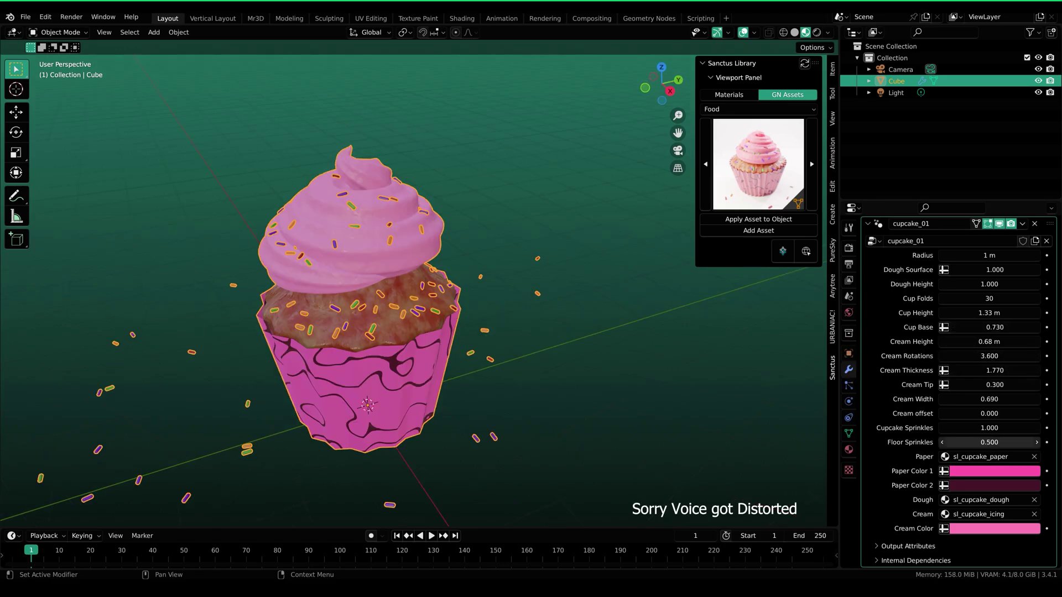
left_click_drag(990, 443, 993, 443)
left_click(983, 471)
left_click_drag(990, 382, 978, 345)
left_click(991, 483)
scroll(890, 423, "up", 3)
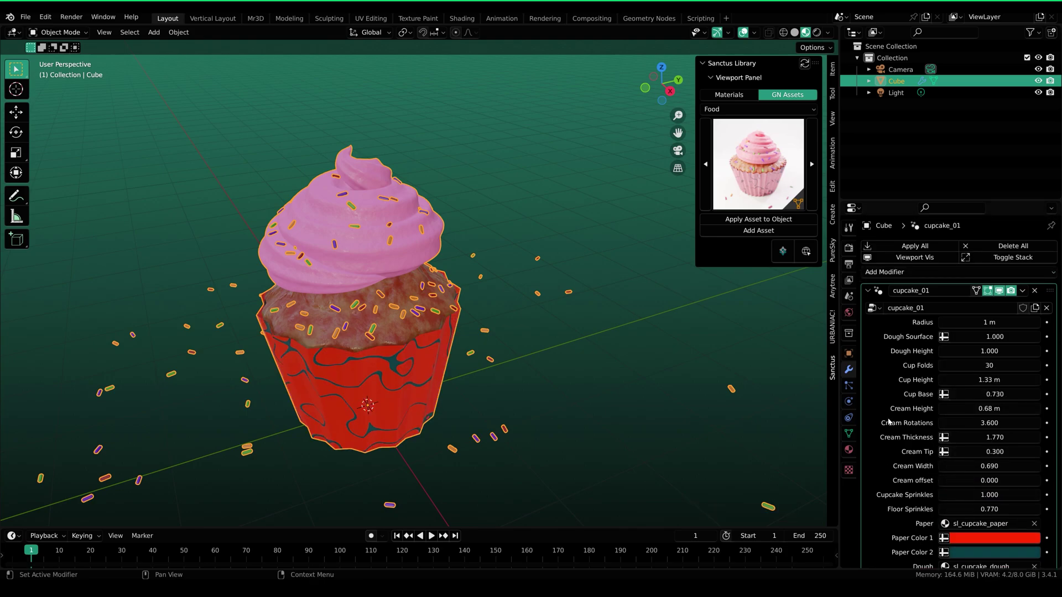
Remove the cupcake modifier and apply the Sofa 01 asset from the Furniture category to the cube.
left_click(736, 109)
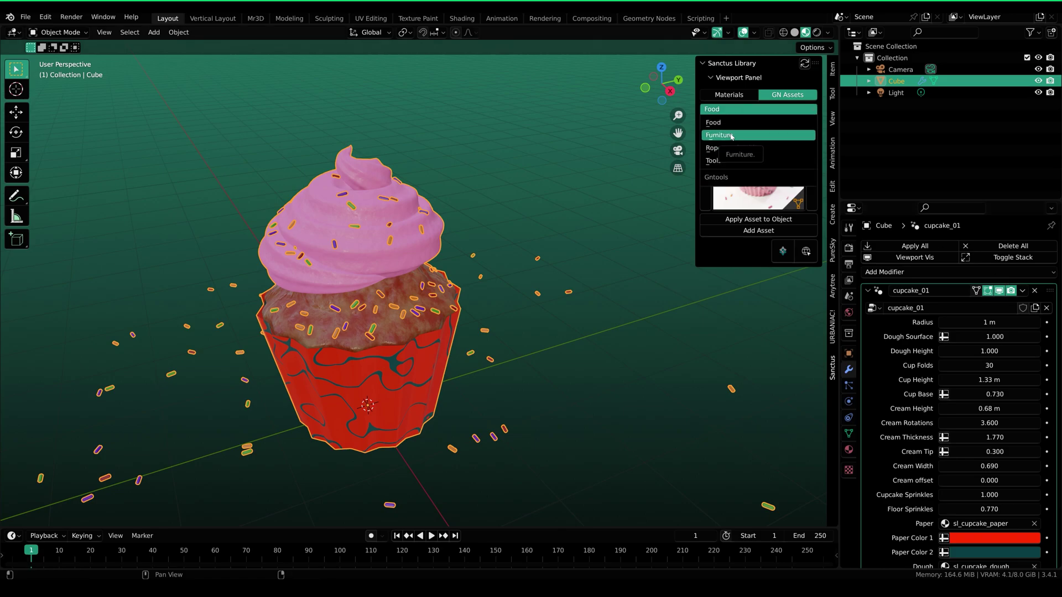
left_click(731, 135)
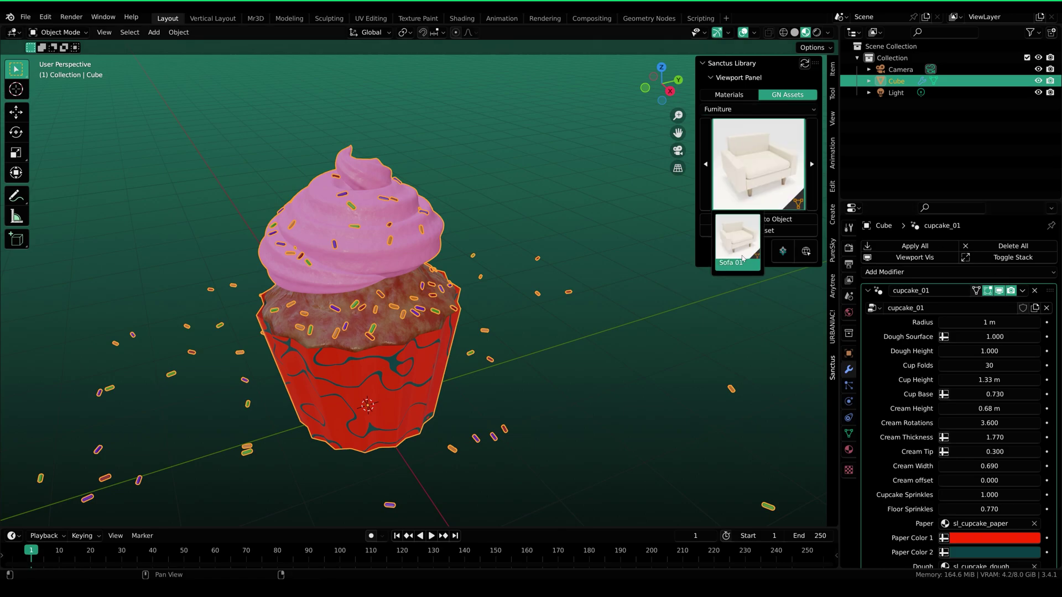
left_click(1037, 290)
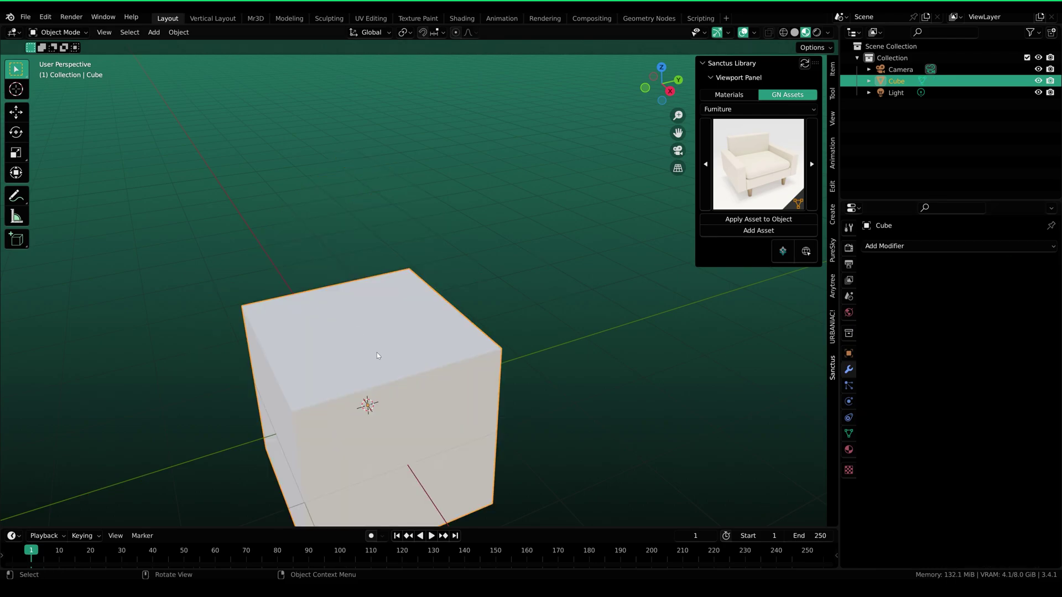
left_click(746, 221)
Set the sofa's Depth to 1 and its number of Bodies to 4.
middle_click_drag(503, 372, 719, 365)
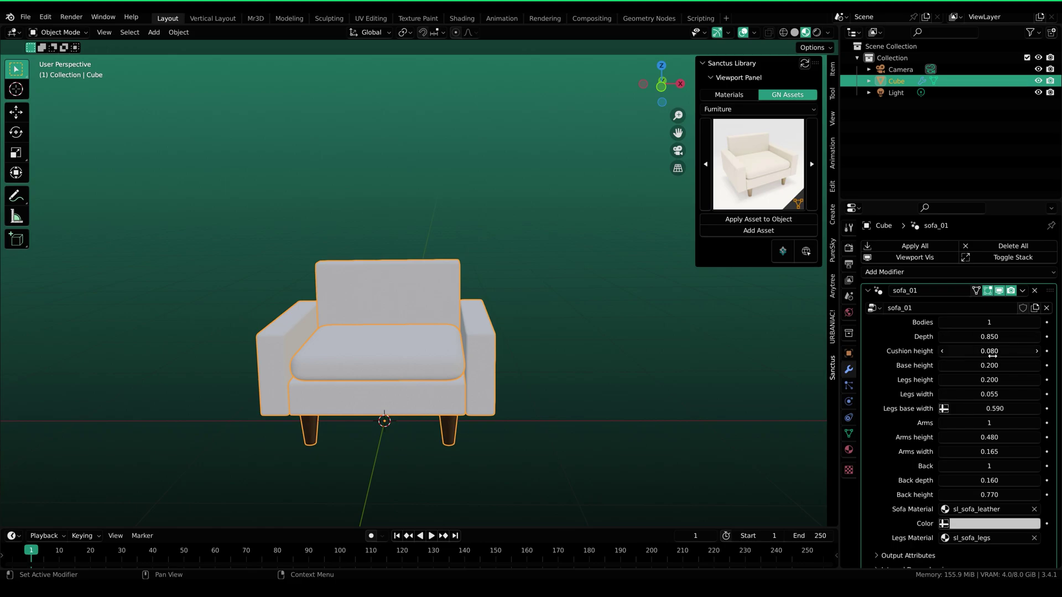
left_click_drag(979, 337, 1006, 338)
middle_click_drag(531, 365, 586, 365)
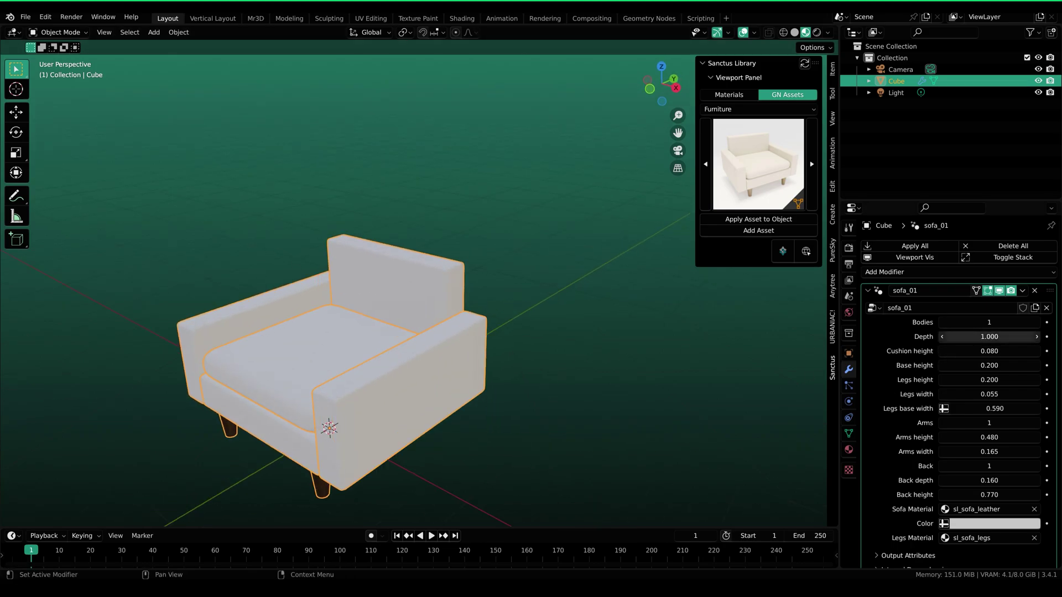
left_click(1036, 323)
left_click(1036, 324)
left_click(1037, 324)
scroll(774, 360, "down", 2)
left_click(986, 323)
key("Return")
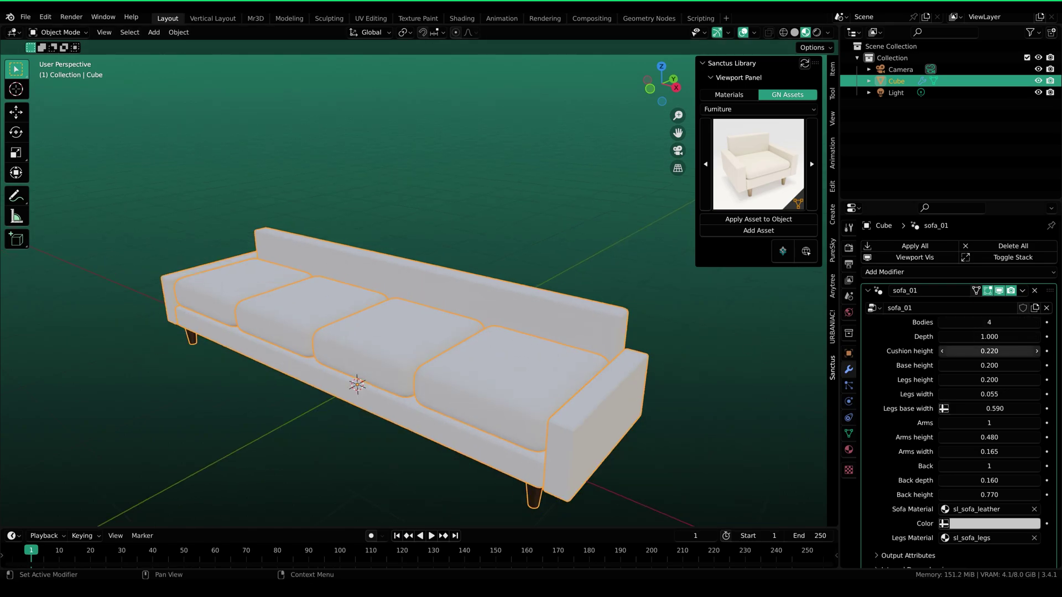
Set the sofa's Legs height to 0.57, Legs width to 0.03, Back depth to 0.86 and Back height to 0.95.
mouse_move(978, 380)
left_mouse_down()
mouse_move(1021, 380)
mouse_move(966, 395)
left_mouse_up()
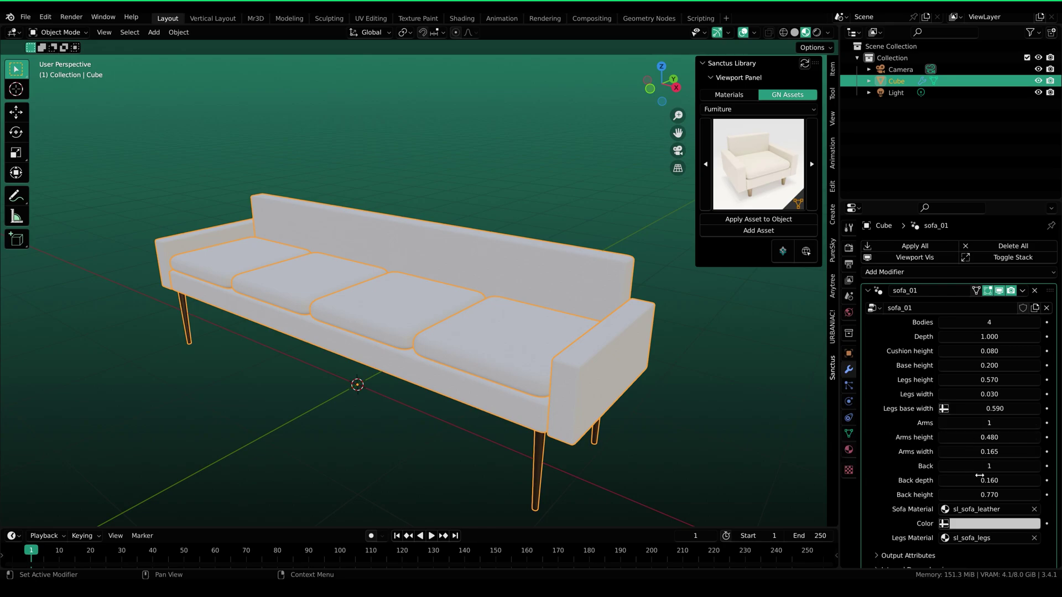
scroll(980, 472, "down", 1)
left_click_drag(977, 472, 1054, 471)
middle_click_drag(735, 382, 686, 382)
mouse_move(989, 485)
left_mouse_down()
mouse_move(930, 485)
mouse_move(1008, 485)
left_mouse_up()
middle_click_drag(486, 382, 493, 354)
Choose the Cable On Surface asset from Ropes And Cables and remove the sofa modifier from the cube.
left_click(741, 109)
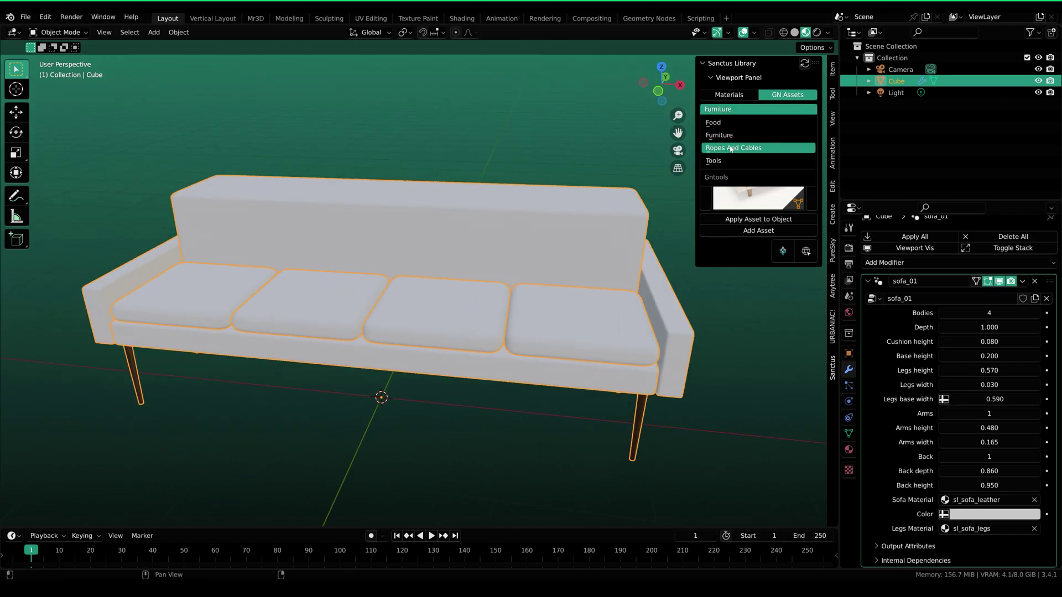
left_click(732, 148)
left_click(754, 206)
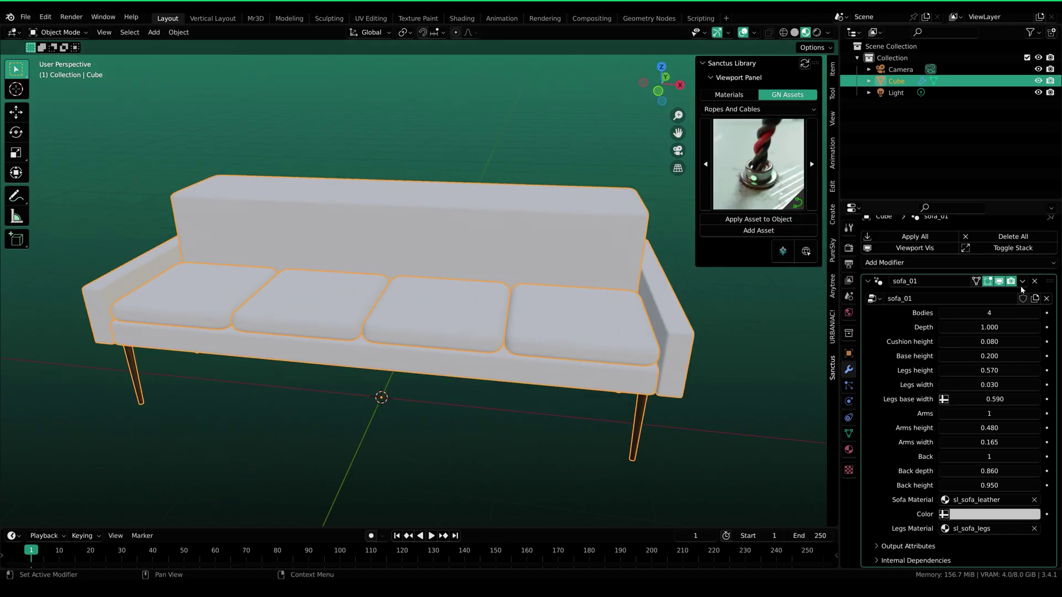
left_click(1035, 281)
middle_click_drag(399, 409, 449, 299)
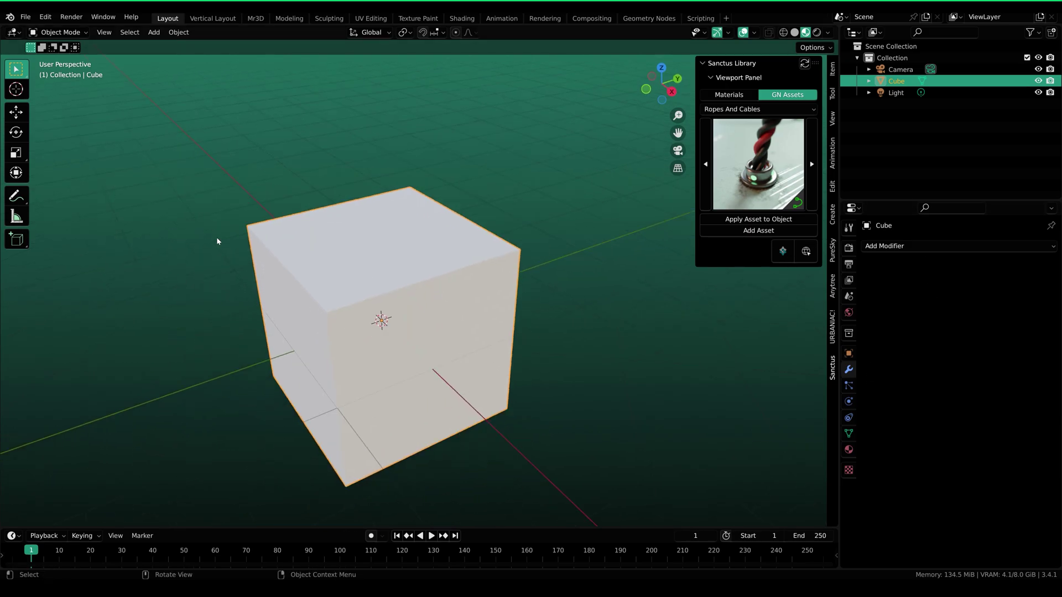
Add a Bezier curve and raise it along Z above the cube.
key("shift+a")
mouse_move(188, 257)
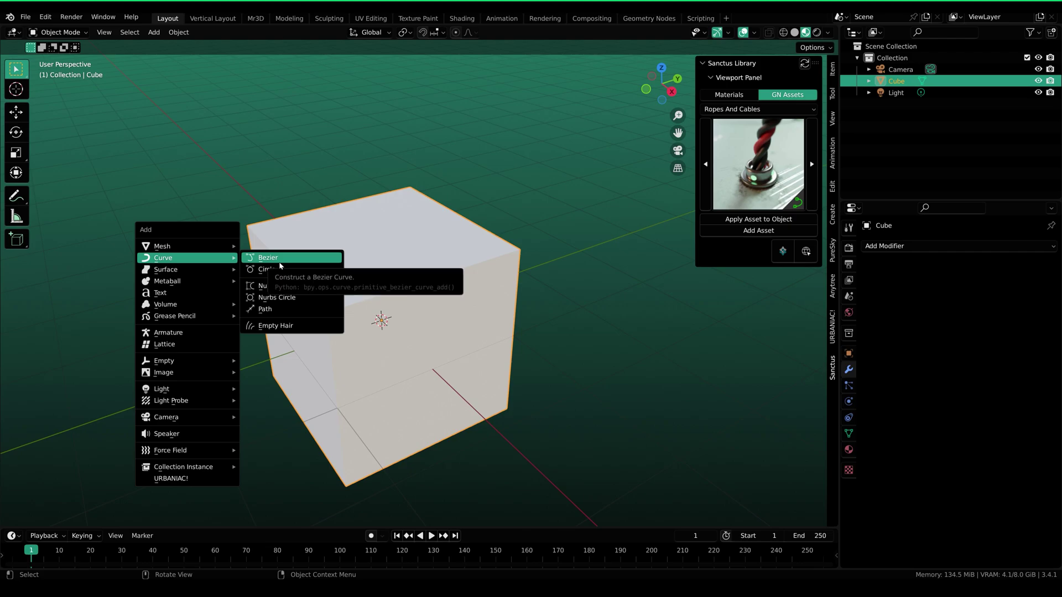
left_click(272, 258)
key("g")
key("z")
left_click(451, 258)
middle_click_drag(451, 258, 387, 310)
In Edit Mode, rotate one end point of the curve to stand upright and move it down to the cube's top face.
left_click(58, 32)
left_click(56, 58)
left_click(489, 278)
middle_click_drag(510, 276, 540, 263)
key("r")
left_click(483, 328)
middle_click_drag(483, 327, 499, 305)
key("g")
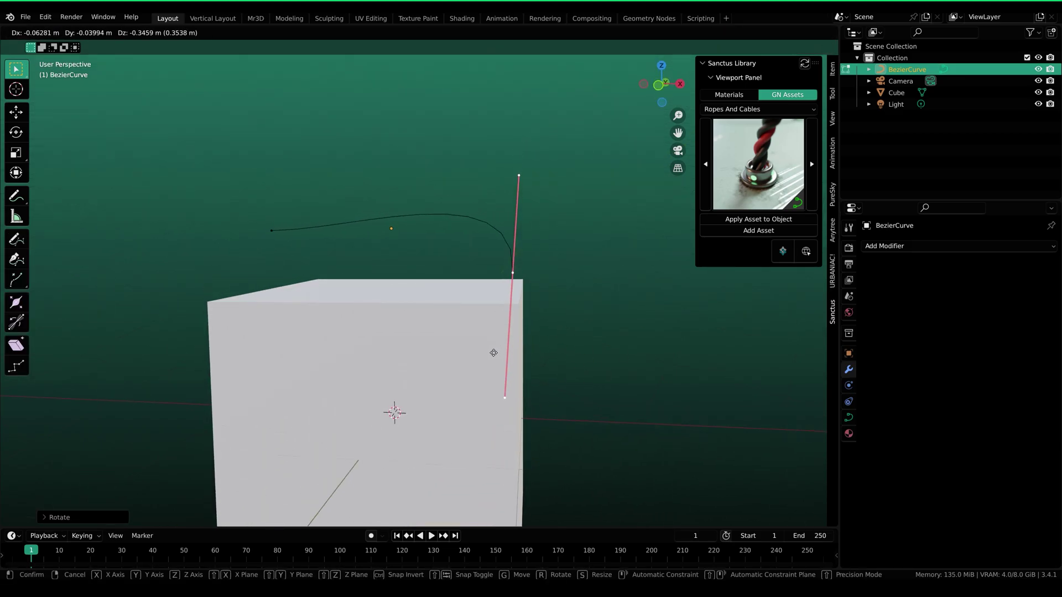
left_click(491, 363)
middle_click_drag(491, 363, 367, 356)
key("r")
left_click(481, 337)
Rotate and lower the curve's opposite end point onto the cube's top face, and return to Object Mode.
middle_click_drag(482, 337, 280, 268)
left_click(372, 243)
middle_click_drag(371, 243, 492, 311)
key("r")
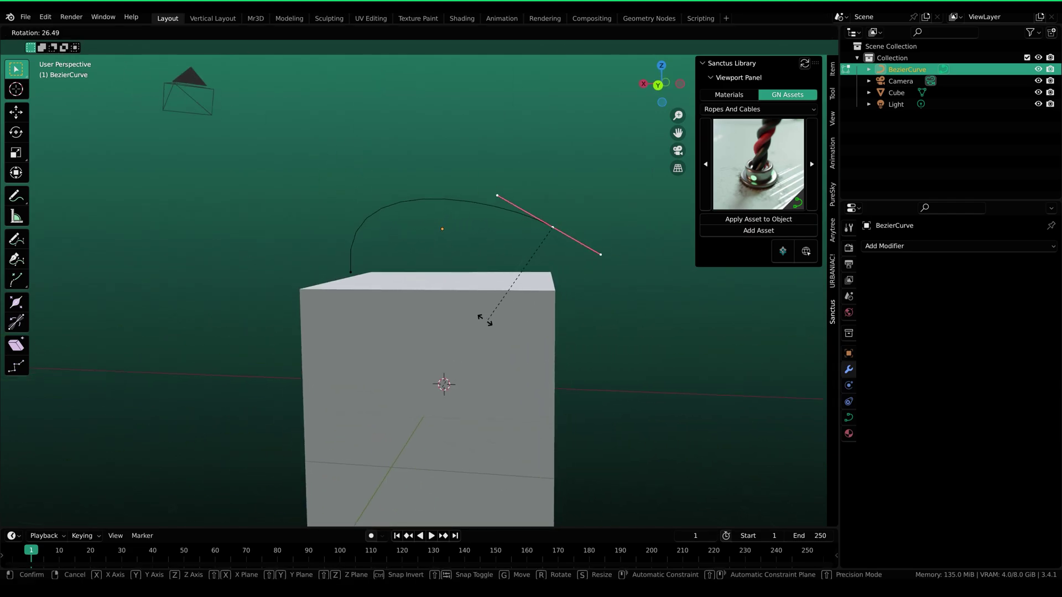
left_click(331, 247)
key("g")
left_click(422, 324)
middle_click_drag(422, 325, 377, 289)
key("Tab")
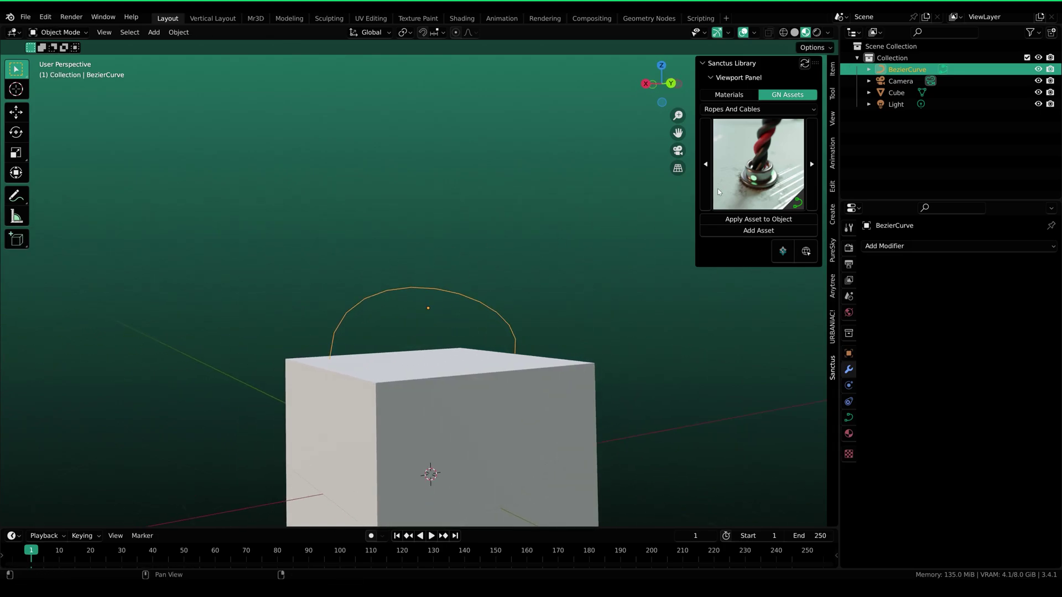
Apply the Cable On Surface asset to the Bezier curve.
left_click(773, 166)
left_click(783, 162)
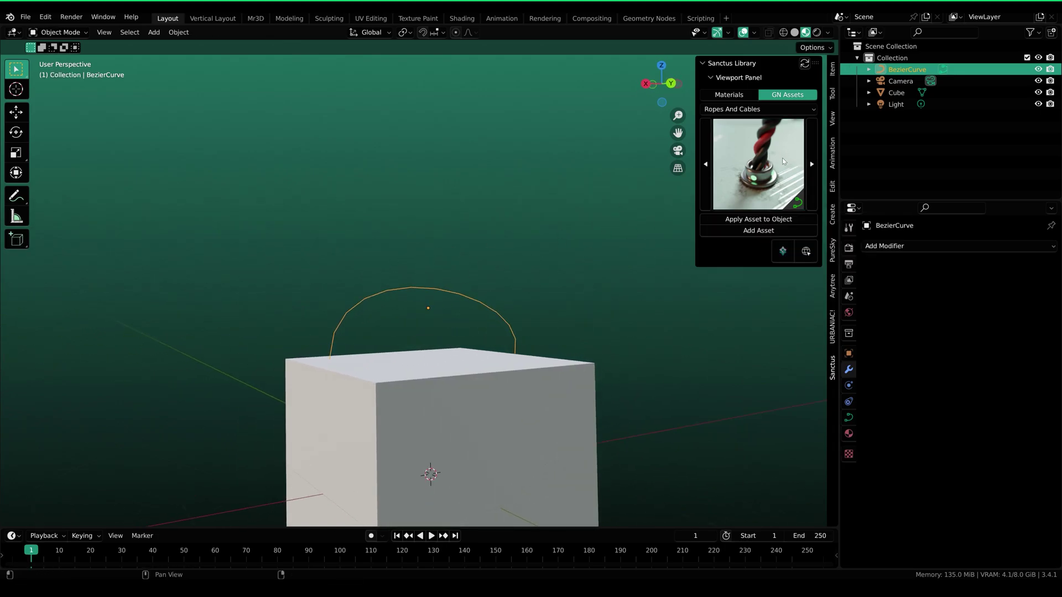
left_click(762, 220)
middle_click_drag(587, 326, 529, 307)
middle_click_drag(463, 359, 509, 288)
scroll(548, 265, "up", 3)
middle_click_drag(620, 243, 585, 254)
In Edit Mode, lower the cable's near end point so its socket sits on the cube's top face, and return to Object Mode.
left_click(586, 254)
middle_click_drag(581, 326, 488, 336)
scroll(499, 240, "up", 2)
left_click(488, 336)
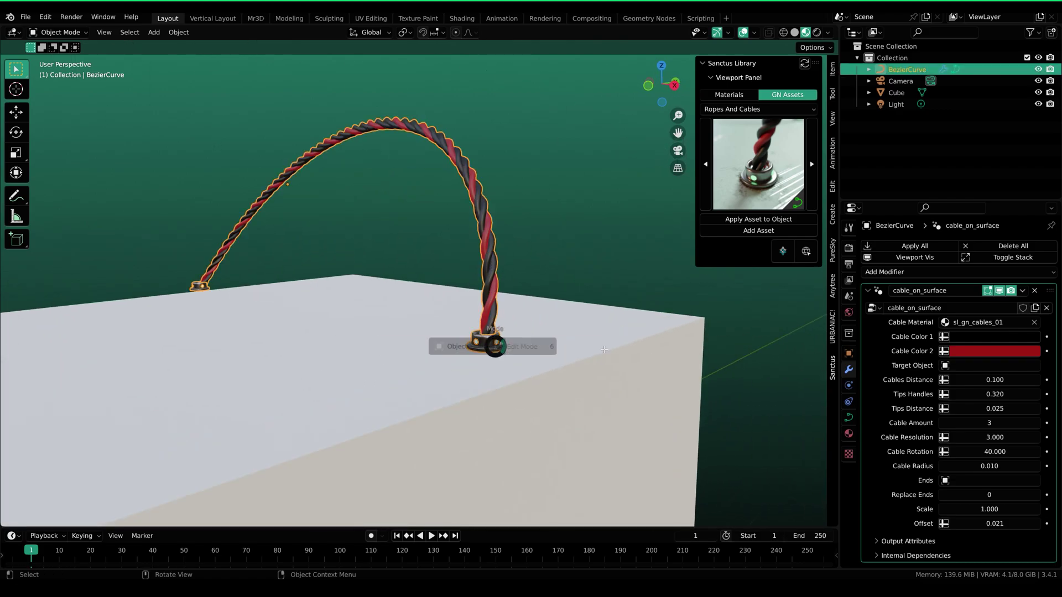
key("Tab")
middle_click_drag(406, 299, 382, 281)
left_click(416, 296)
key("g")
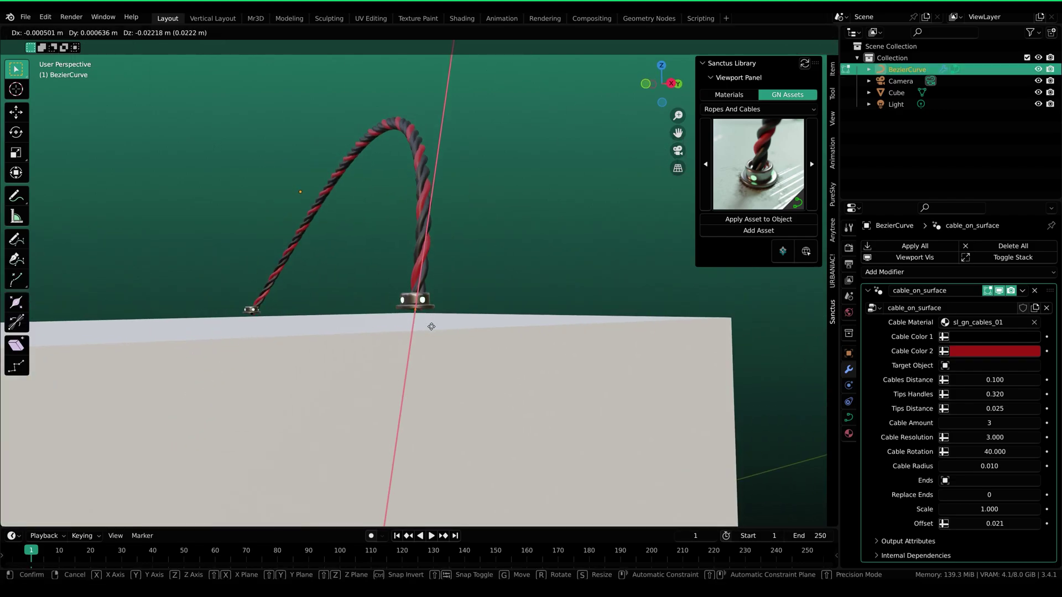
left_click(429, 344)
middle_click_drag(429, 344, 367, 360)
key("Tab")
Set Cables Distance to 0, Tips Handles to 0.46, Tips Distance to 0.605, Cable Amount to 6 and Cable Rotation to 32.7.
scroll(367, 360, "down", 1)
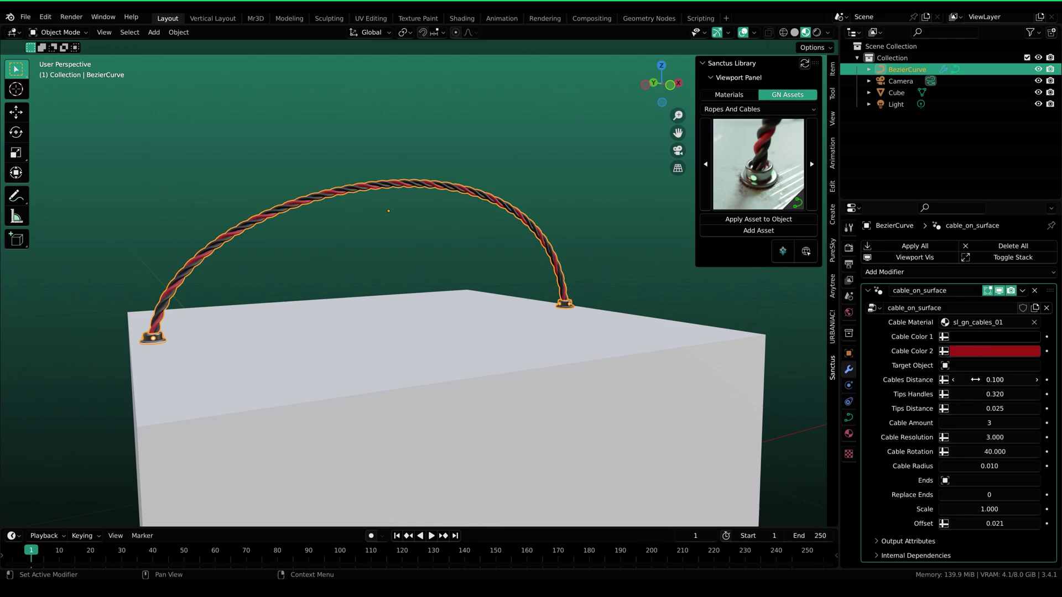
left_click_drag(975, 379, 962, 379)
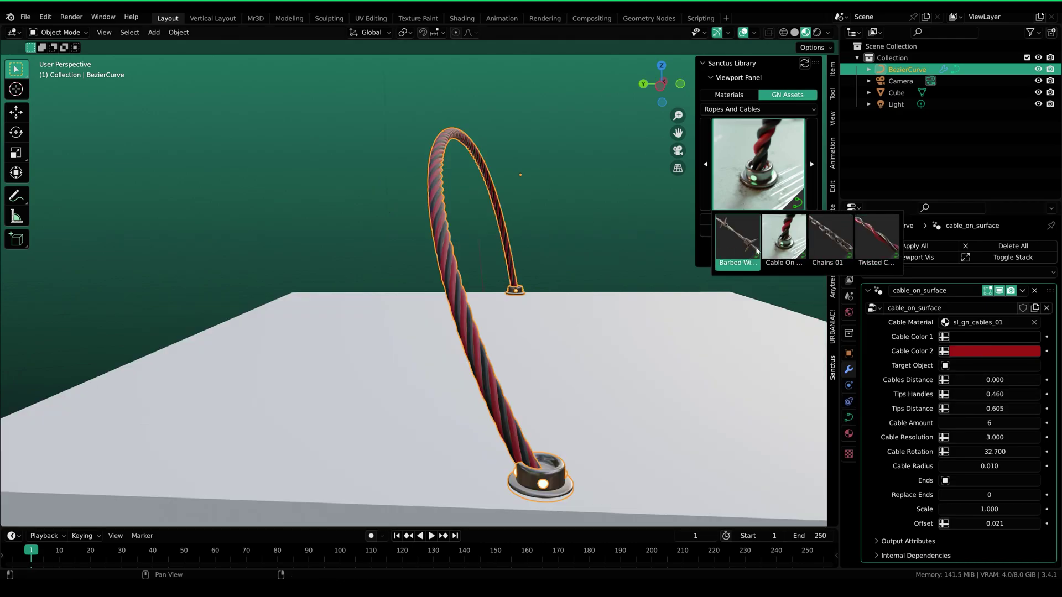
Browse the Tools category of the GN Assets.
left_click(741, 109)
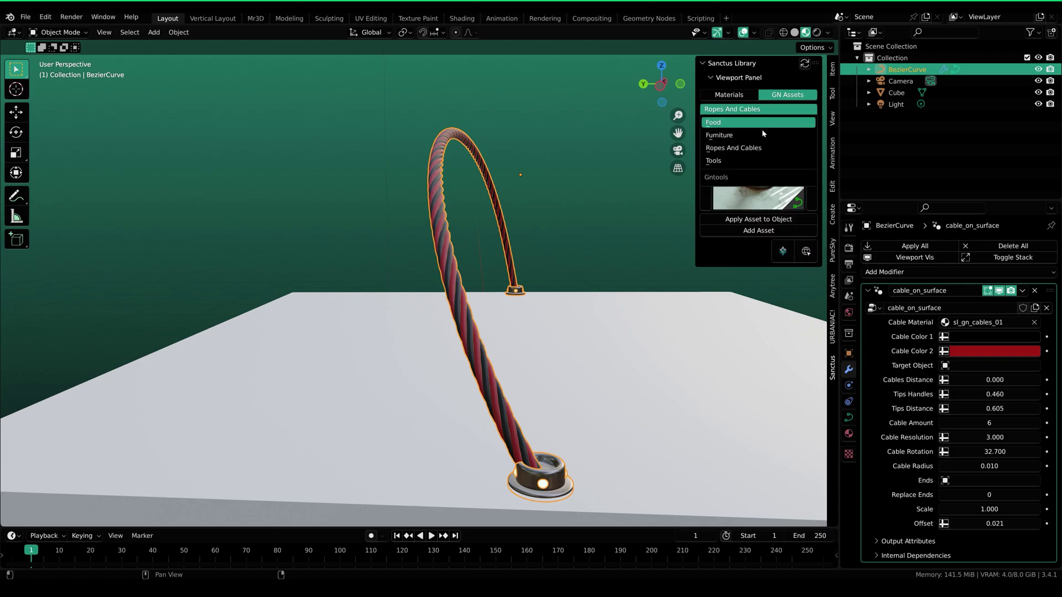
left_click(729, 164)
left_click(731, 176)
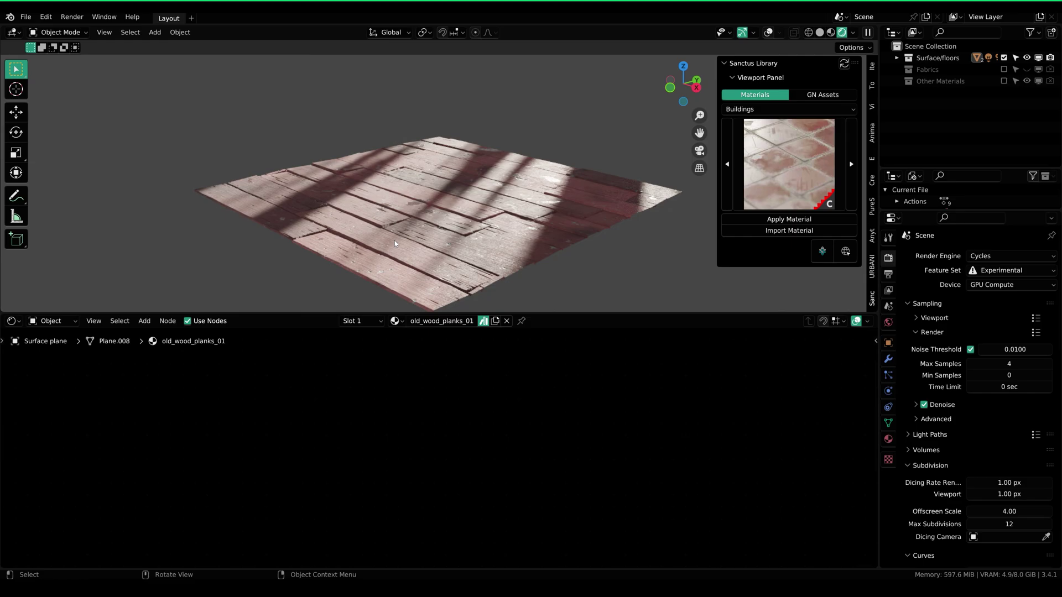
Bring up the old_wood_planks_01 material's nodes in the Shader Editor and examine the old_wood_planks group's outputs.
middle_click_drag(379, 176, 398, 177)
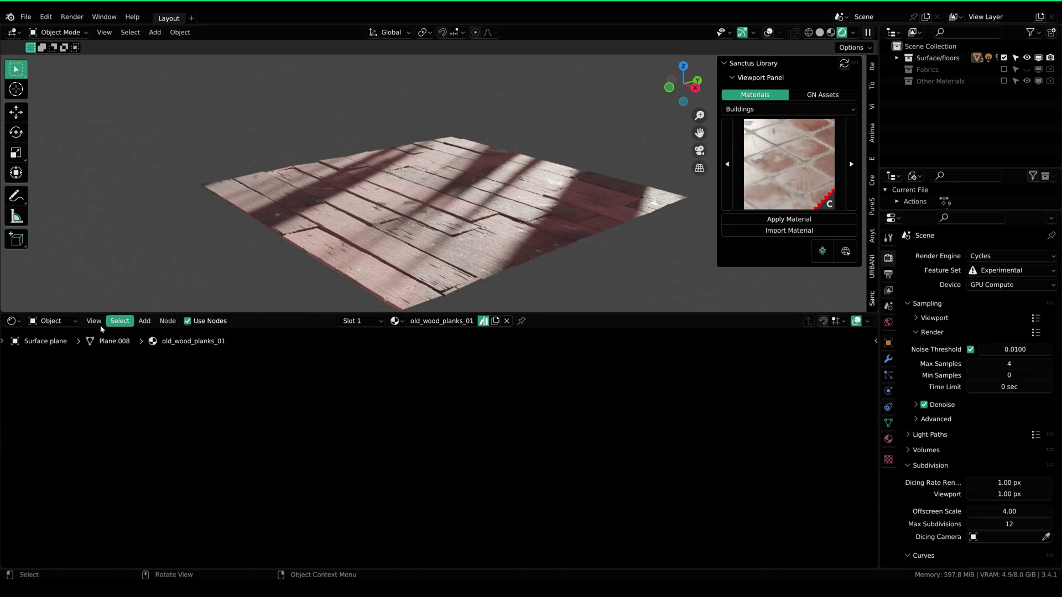
left_click(11, 321)
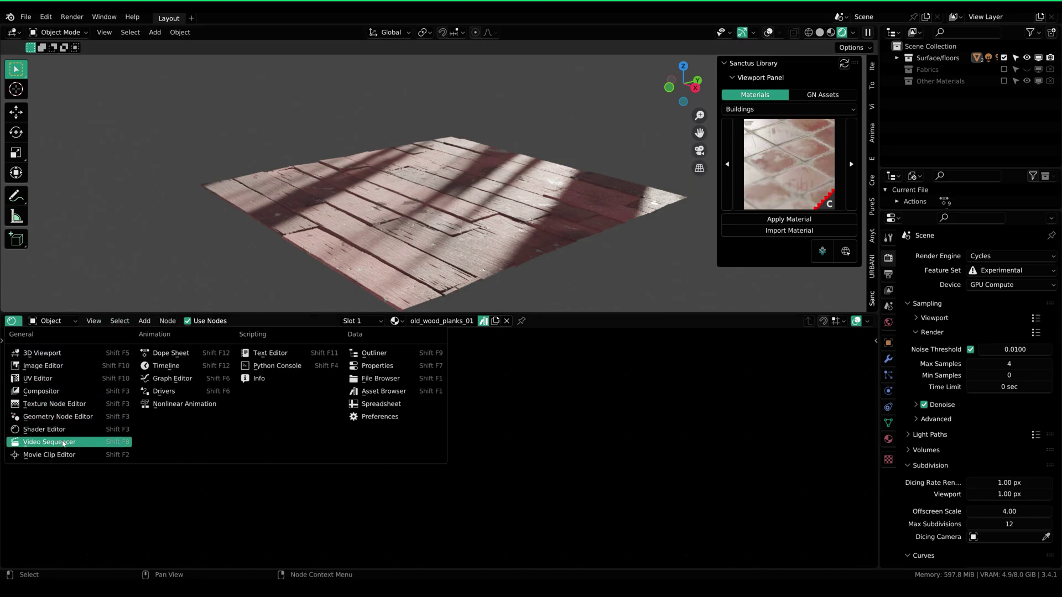
left_click(33, 430)
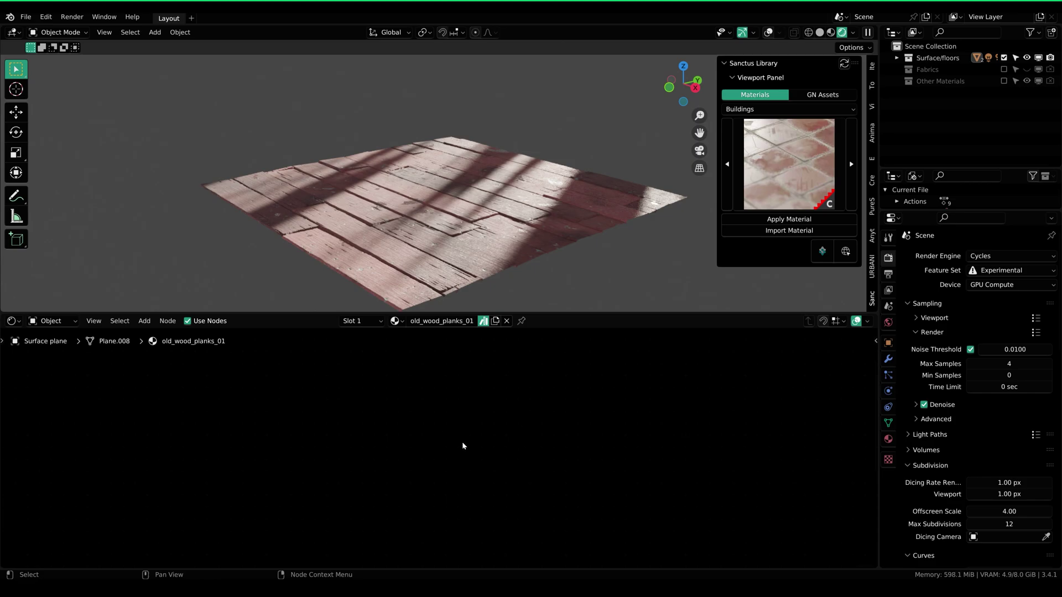
key("Home")
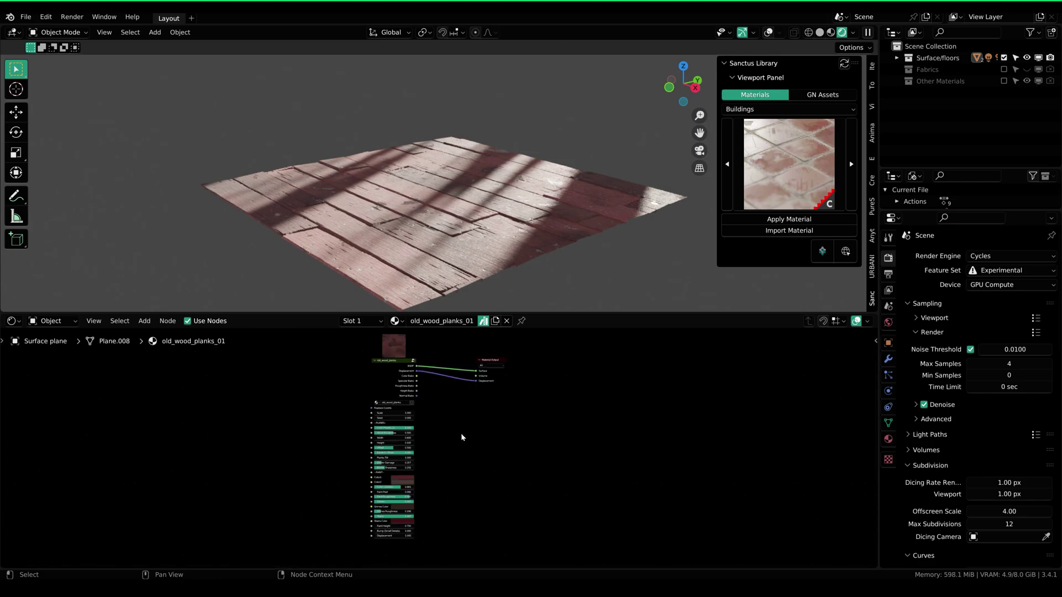
scroll(412, 386, "up", 3)
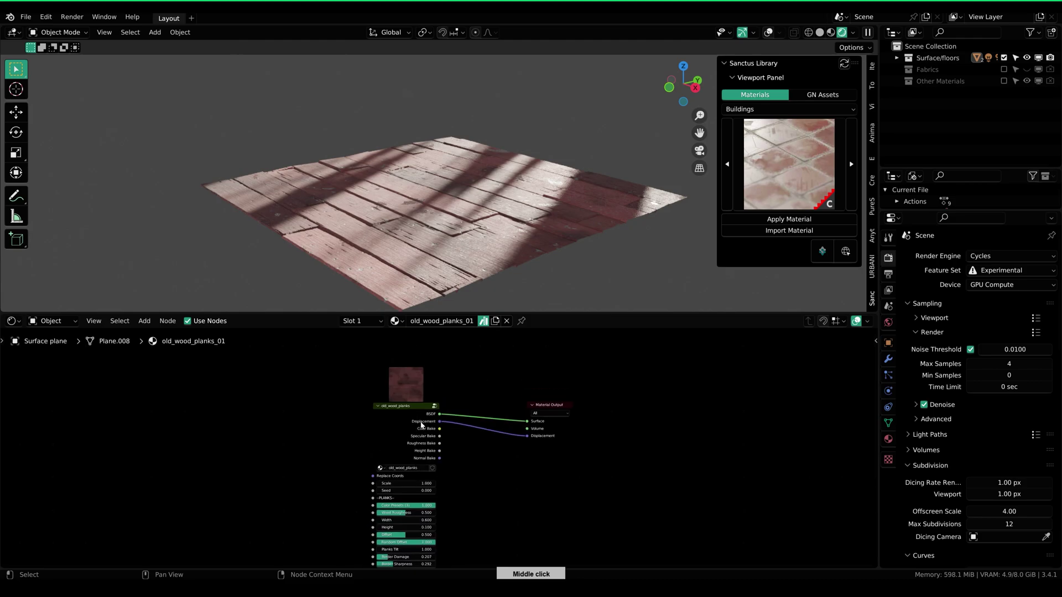
scroll(402, 435, "up", 2)
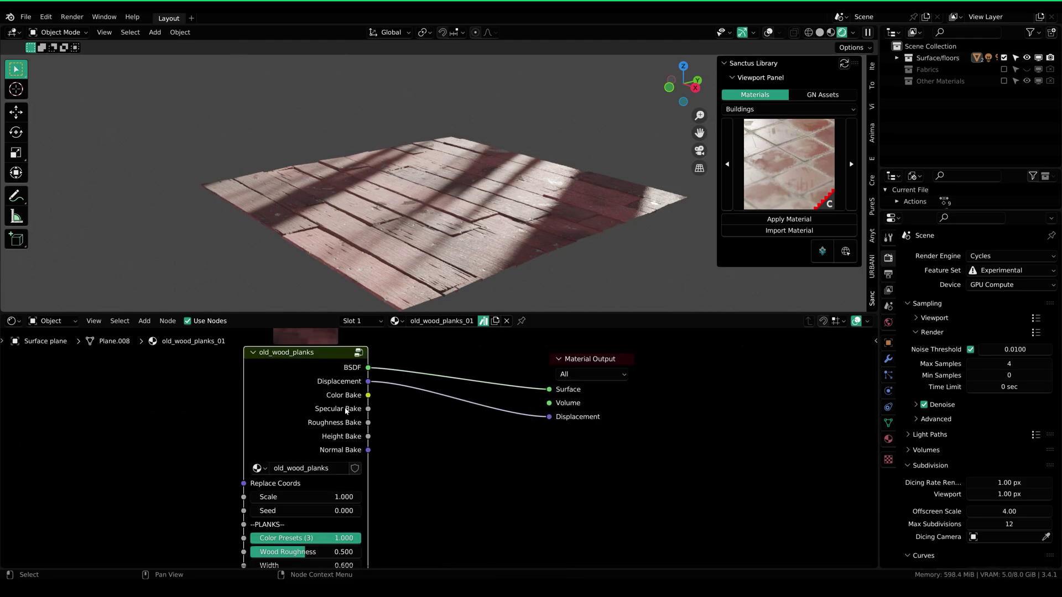
middle_click_drag(369, 382, 375, 405)
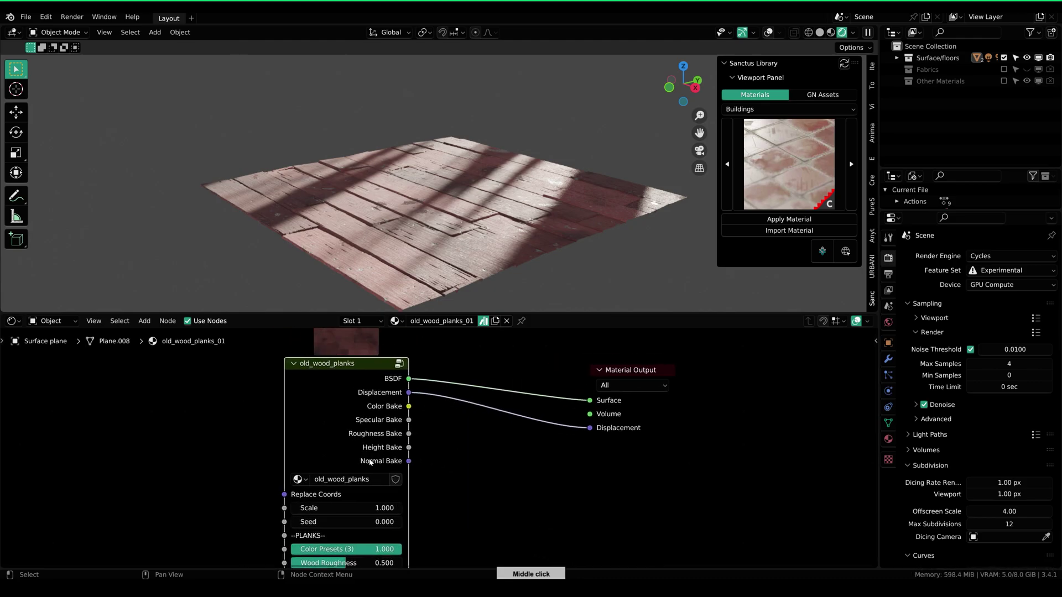
Set the Sanctus bake sockets of the old_wood_planks group node to Color, Specular, Roughness, Height and Normal Bake.
left_click_drag(342, 409, 337, 411)
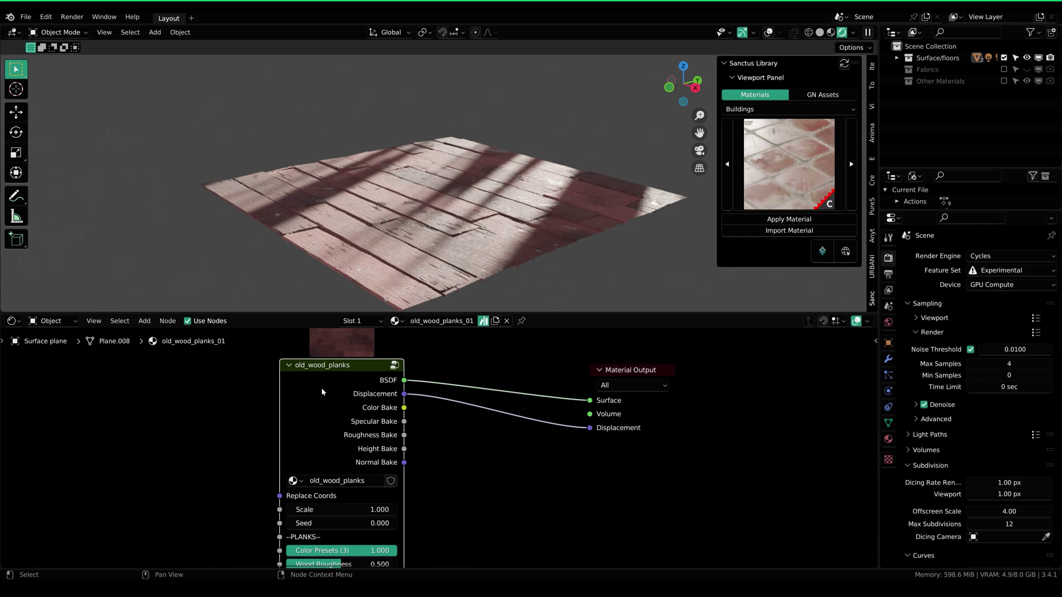
right_click(446, 449)
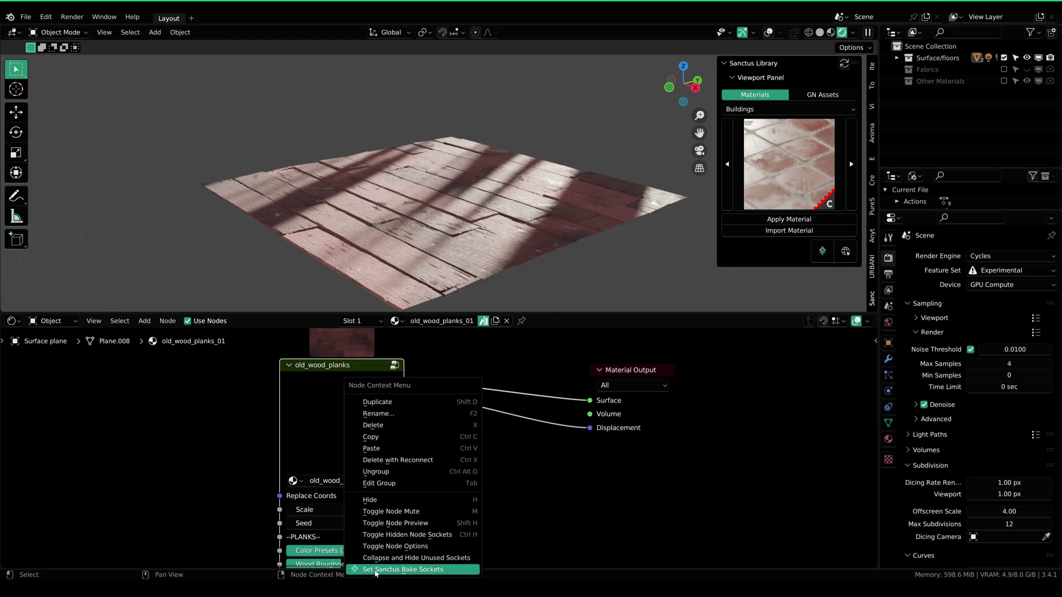
right_click(423, 500)
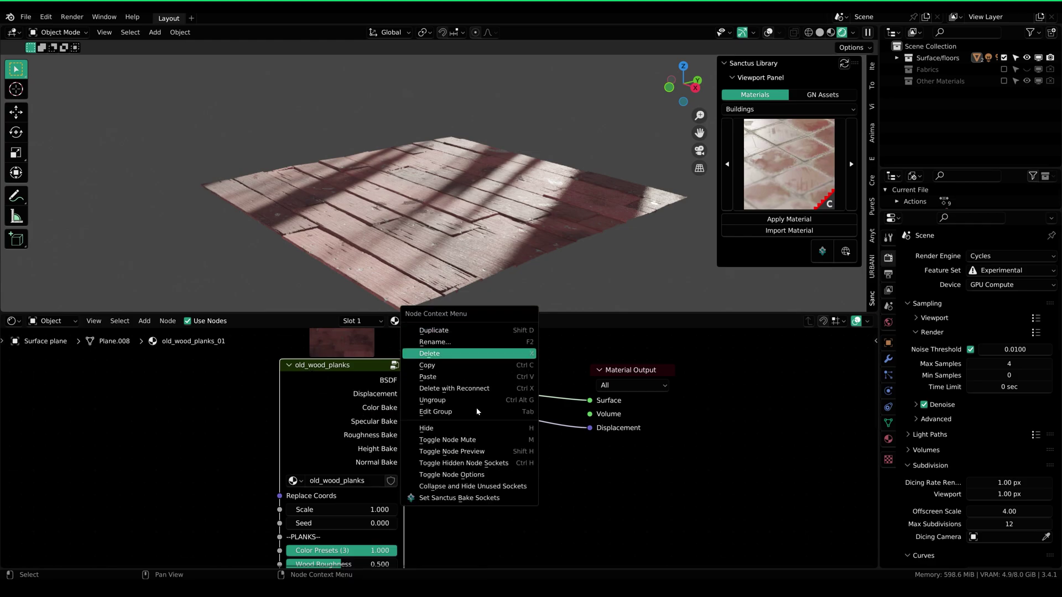
left_click(432, 500)
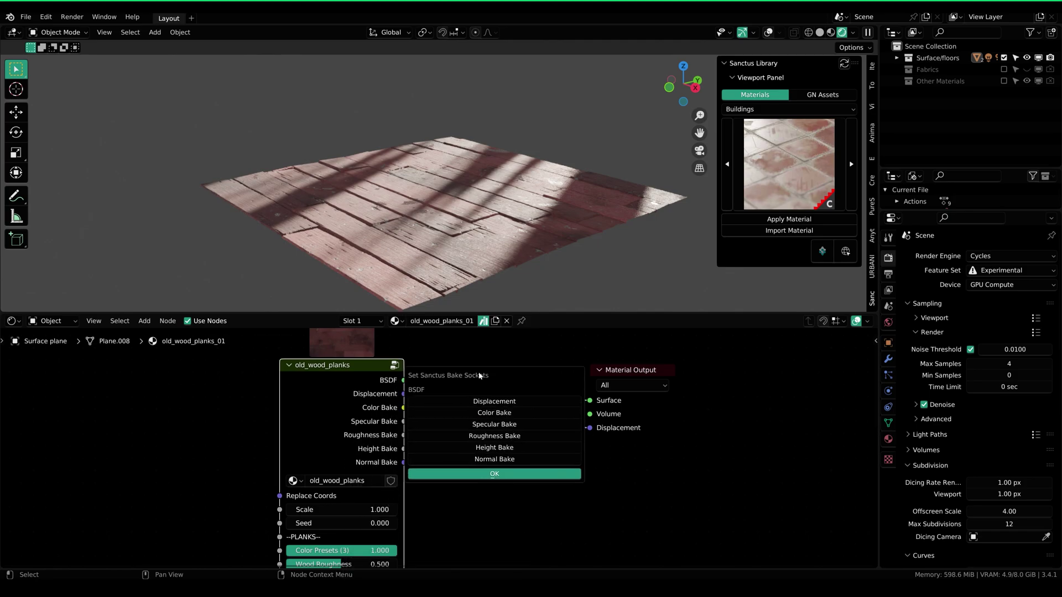
left_click(483, 414)
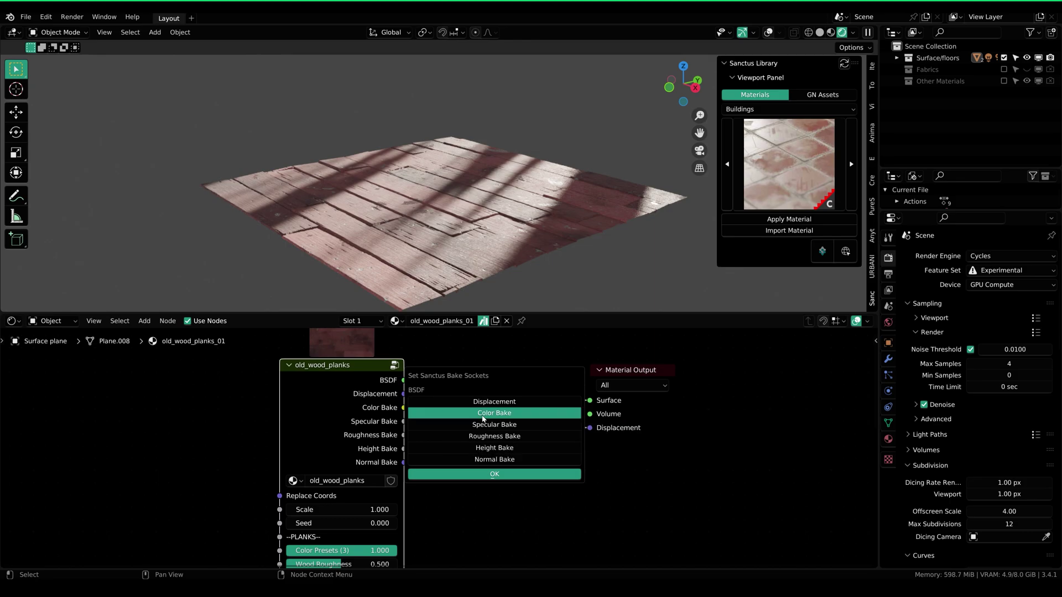
left_click(482, 425)
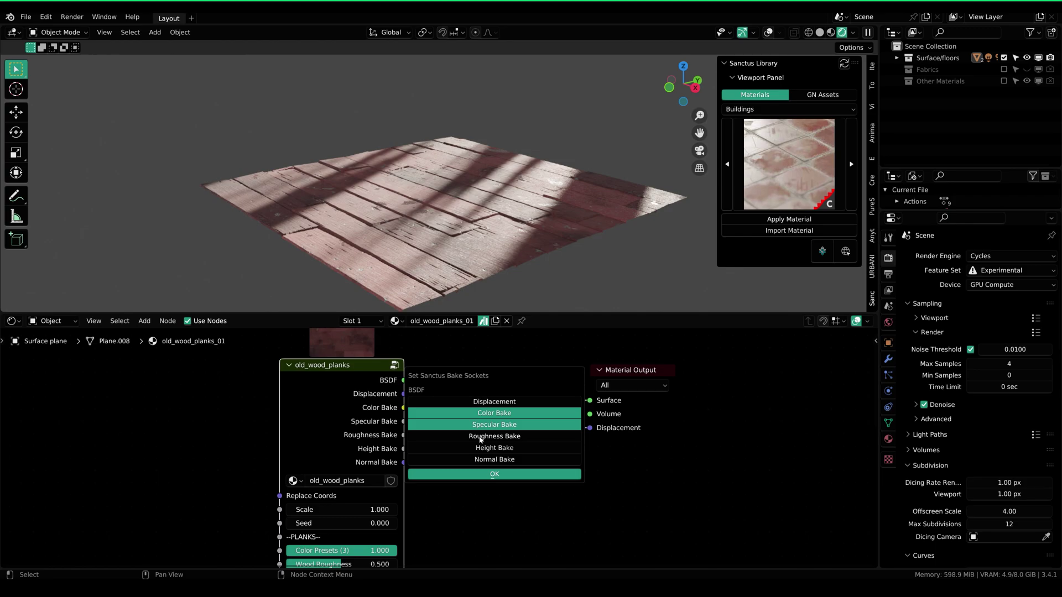
left_click(480, 438)
left_click(480, 449)
left_click(476, 460)
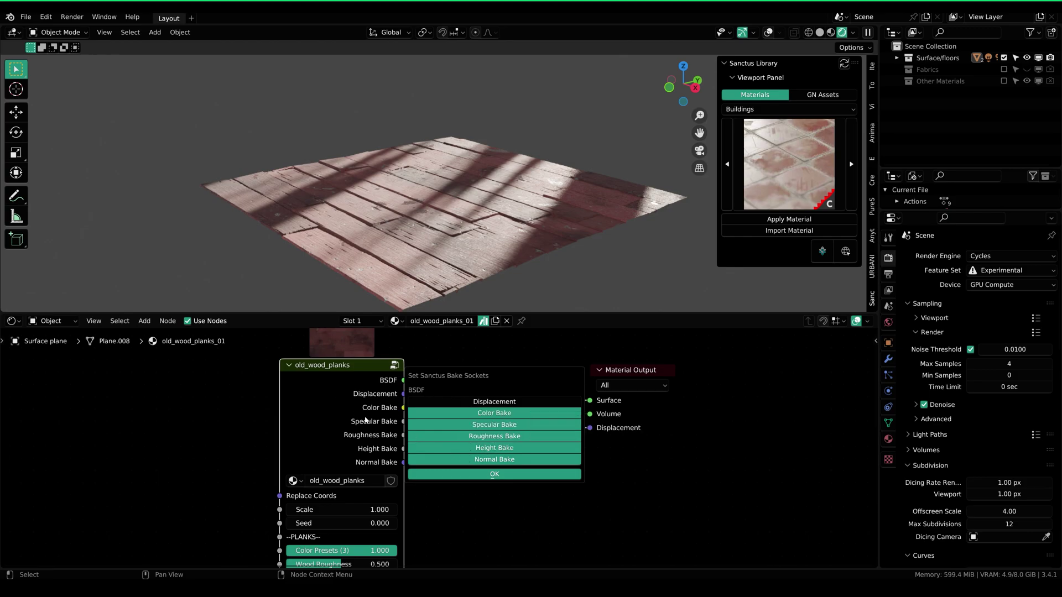
left_click(442, 475)
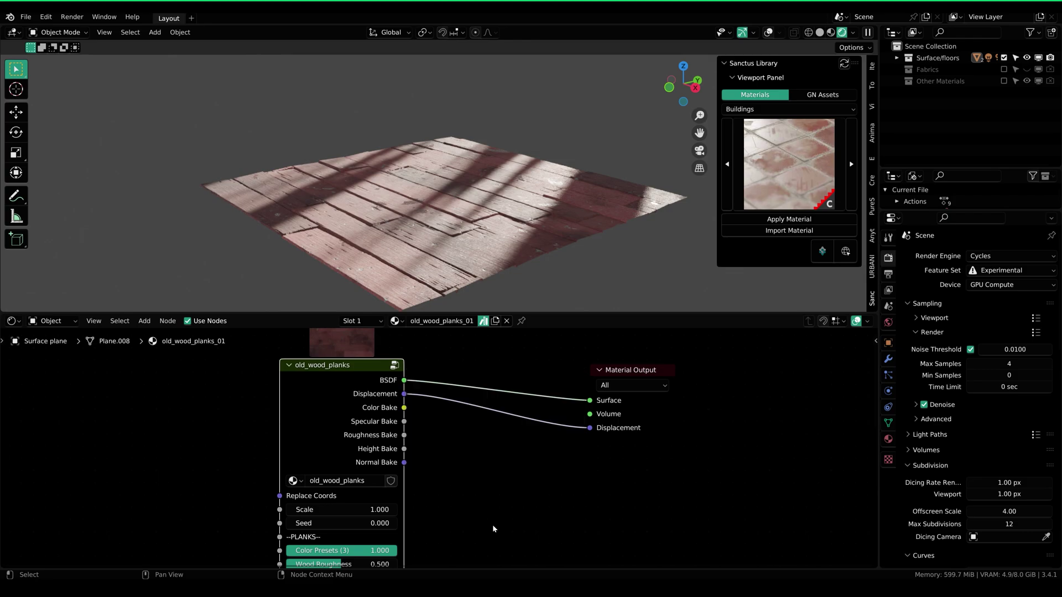
Bake the listed maps of the Surface plane's planks material with Sanctus Baking at 512 resolution.
key("n")
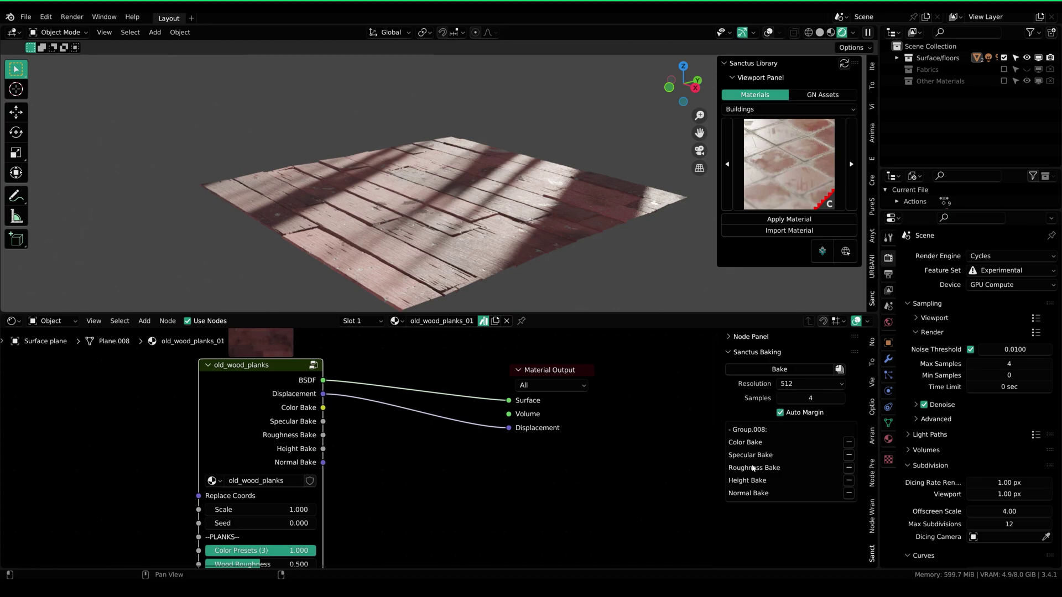
left_click(786, 384)
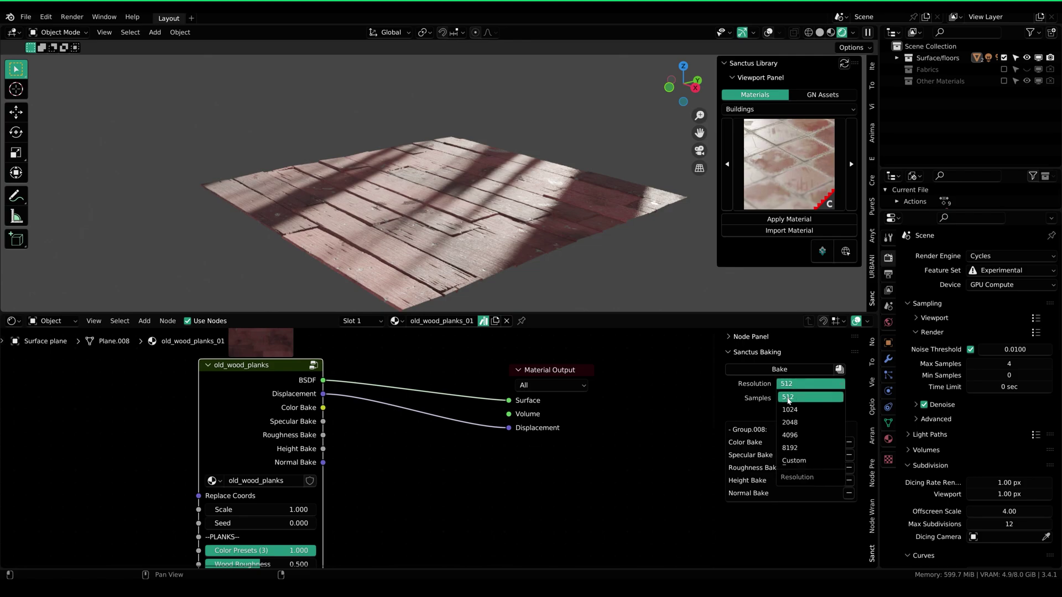
left_click(789, 397)
left_click(897, 57)
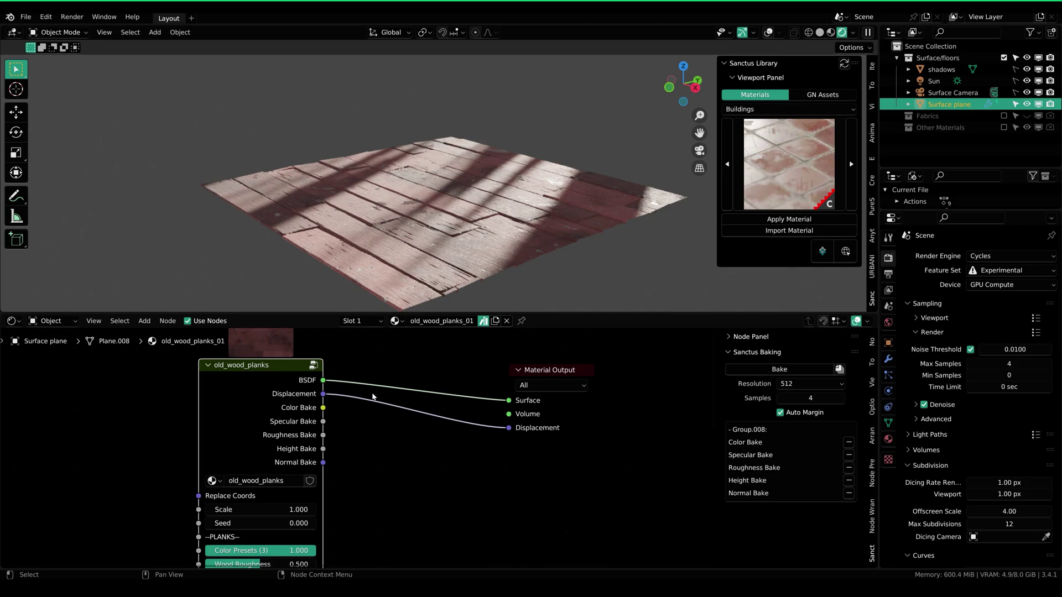
left_click(772, 371)
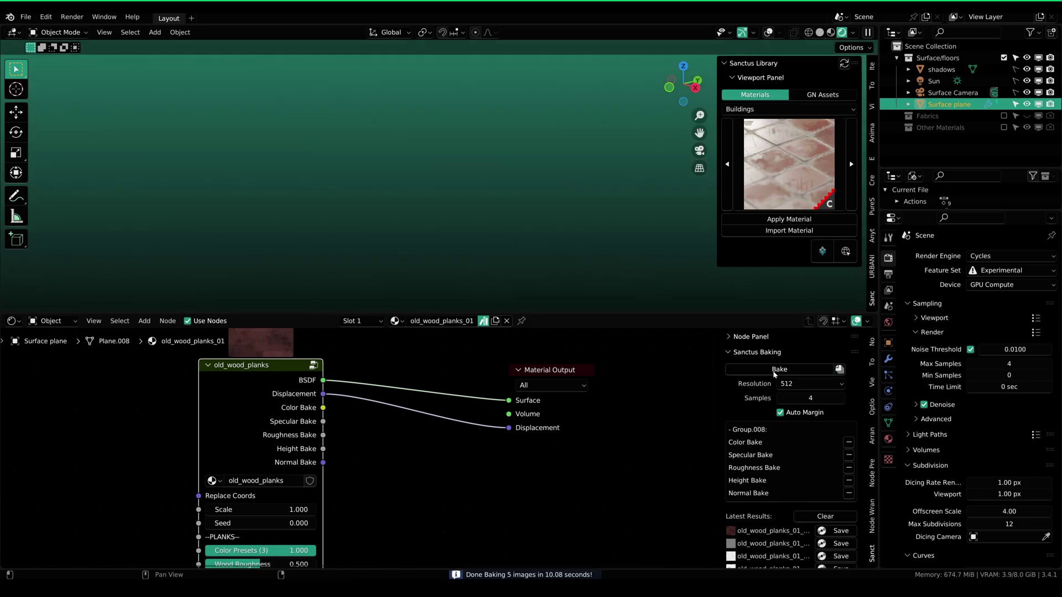
Inspect the latest baked plank textures enlarged in separate image windows, and close those windows.
scroll(783, 490, "down", 1)
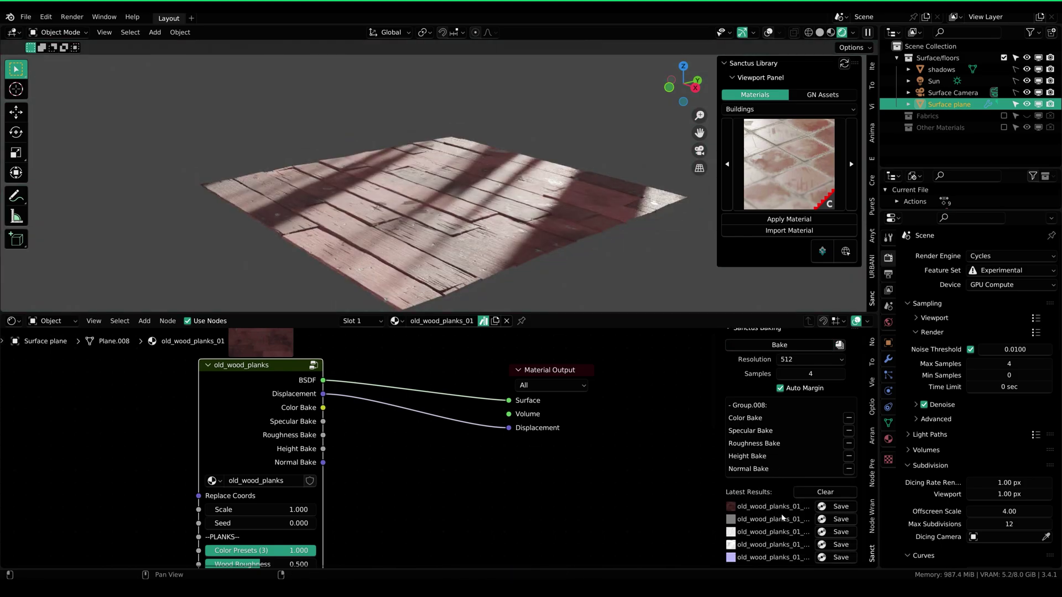
left_click(732, 525)
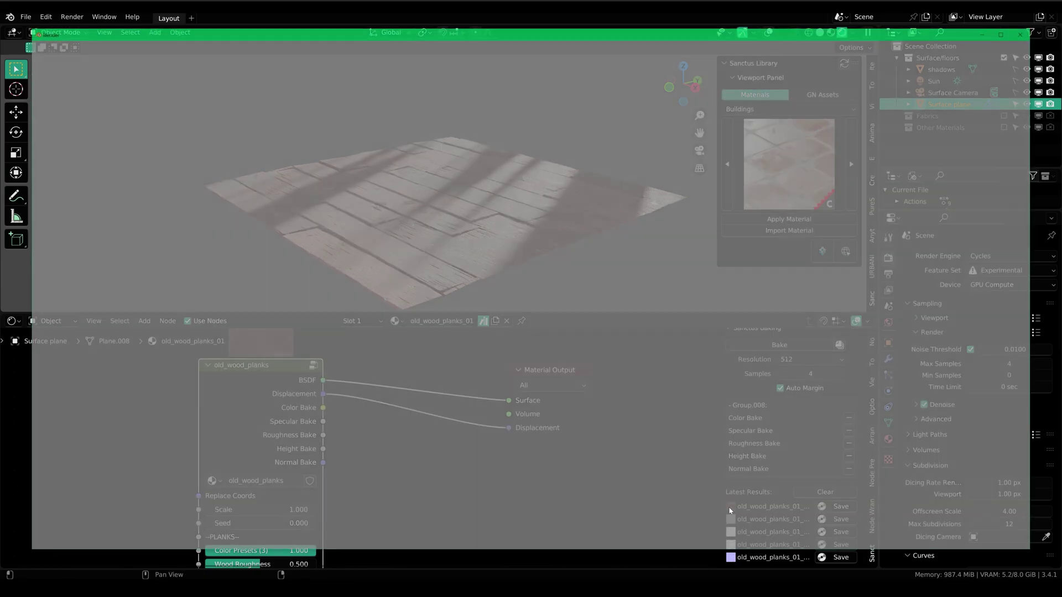
scroll(500, 304, "up", 5)
scroll(522, 318, "down", 2)
middle_click_drag(501, 344, 479, 338)
left_click(1026, 33)
scroll(509, 267, "up", 5)
left_click(1025, 34)
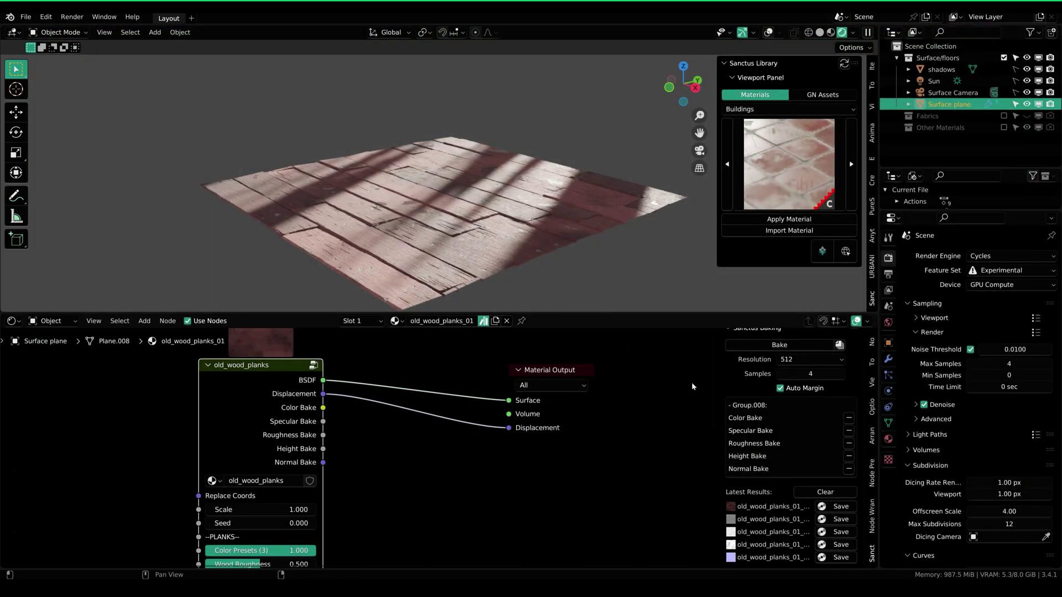
Save the baked color map as old_wood_planks_01_Color Bake.exr in the Sanctus New folder, in OpenEXR format.
left_click(834, 510)
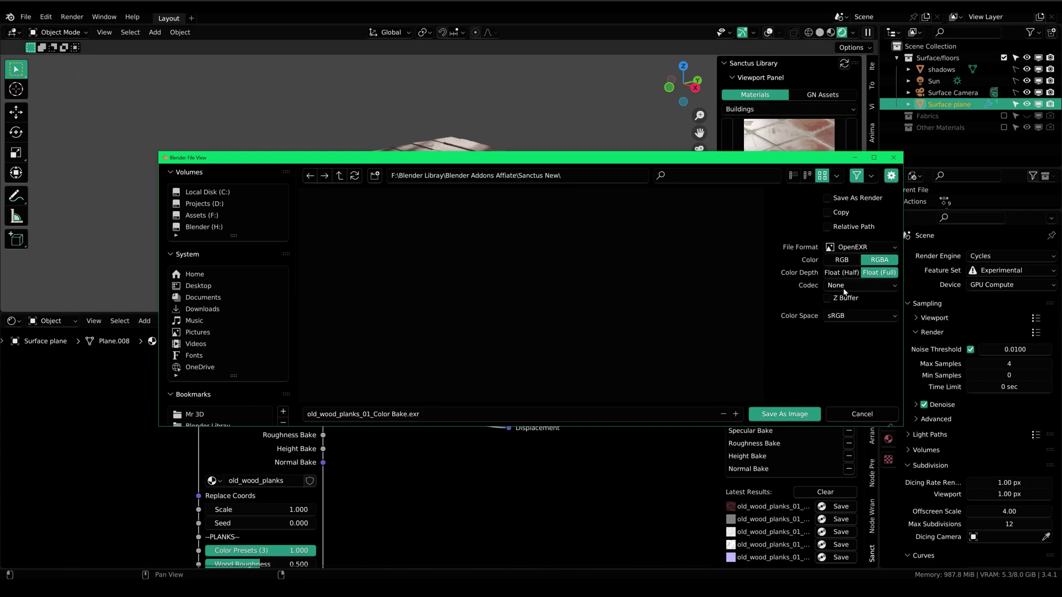
left_click(777, 416)
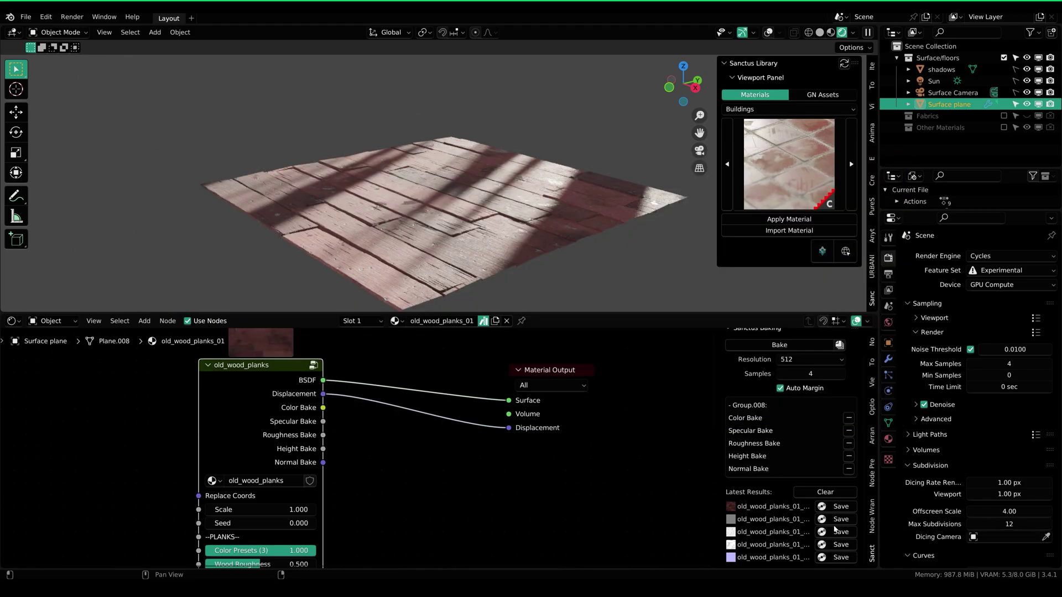